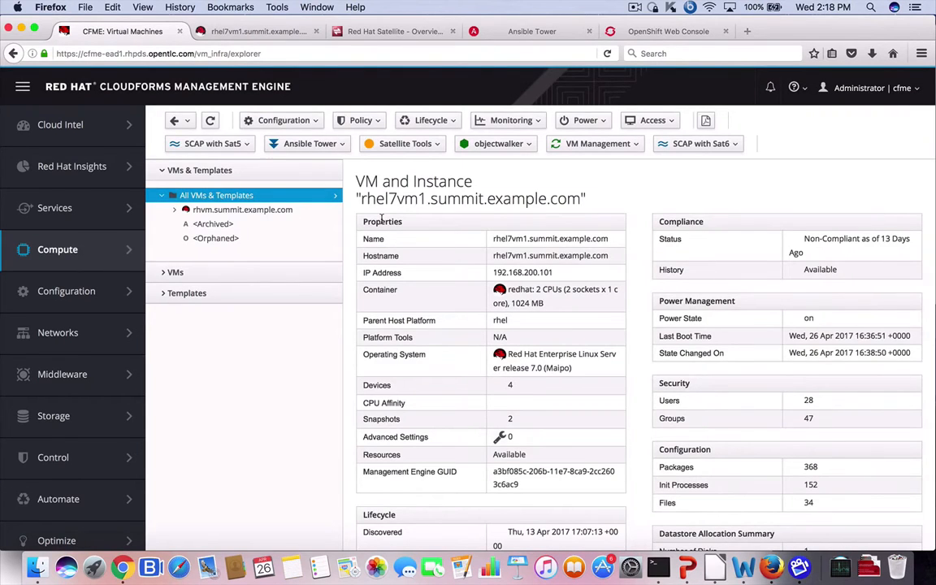
click(360, 120)
click(382, 147)
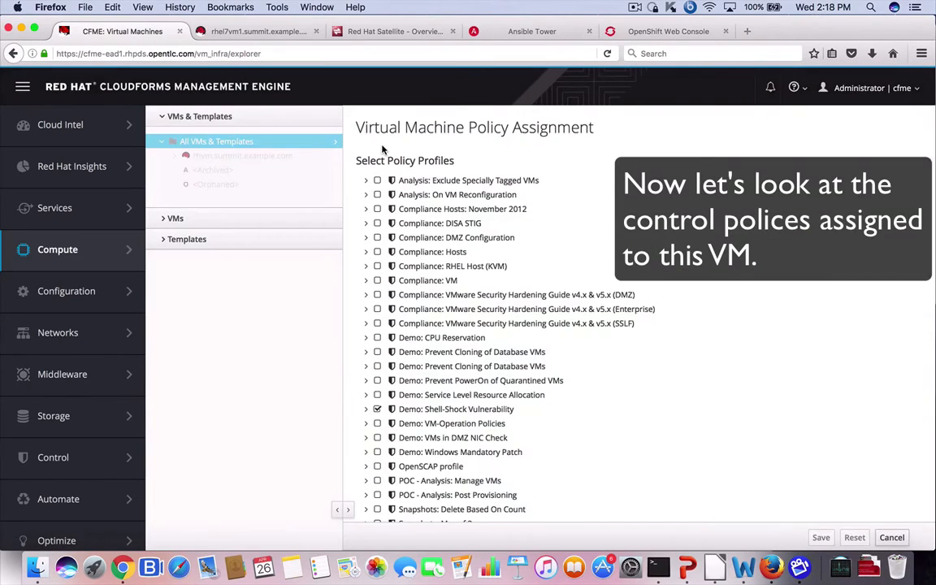
scroll(439, 244, down, 2)
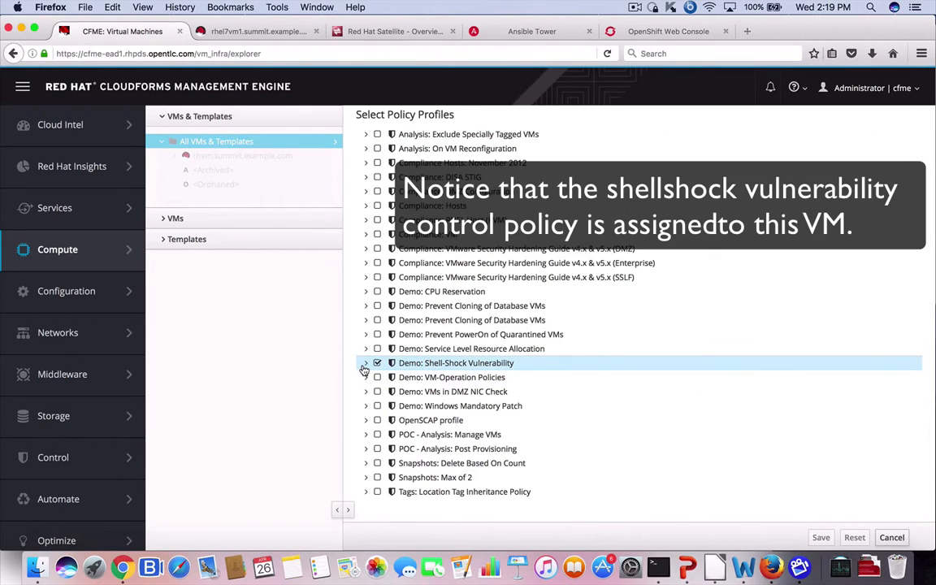
click(366, 364)
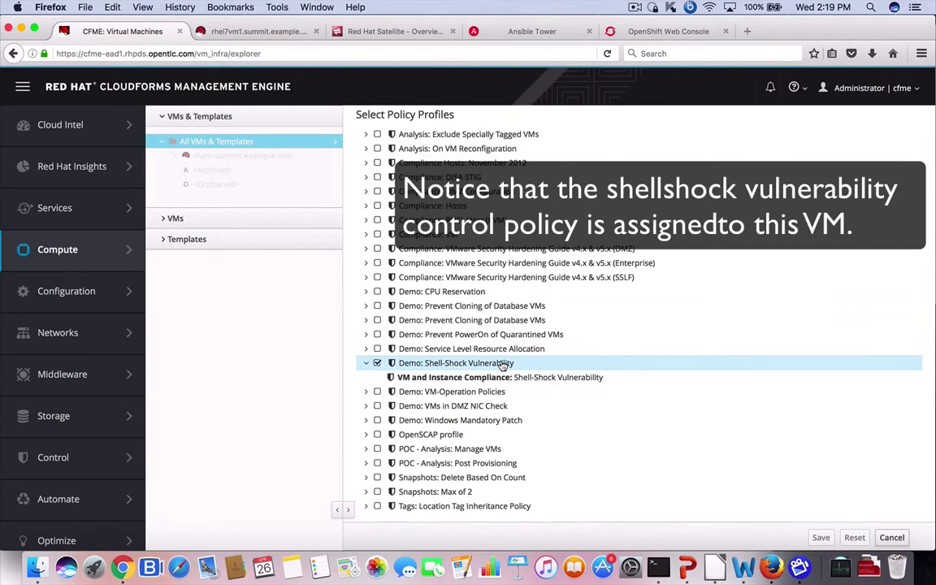
click(903, 538)
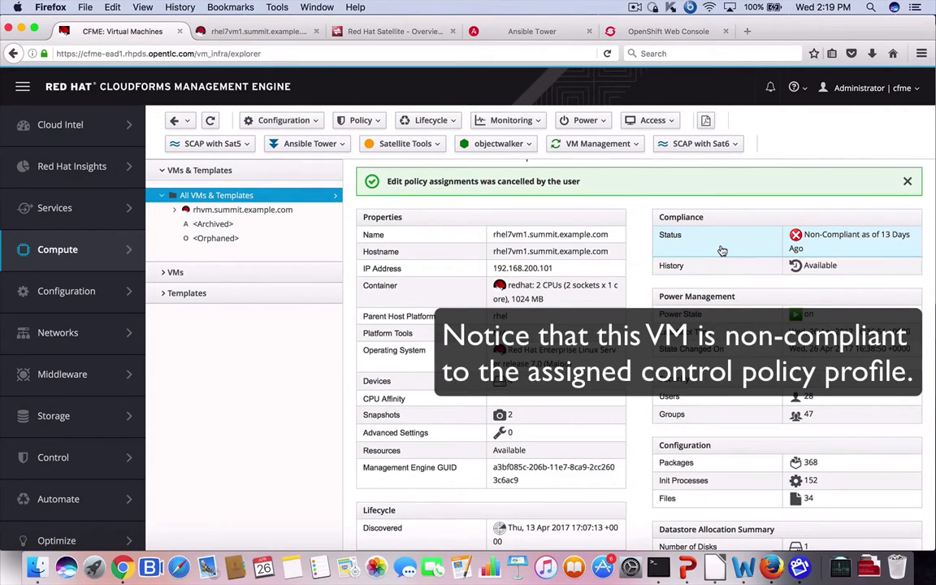
Step: Review rhel7vm1's compliance history to reveal the failing Vulnerable bash Package condition
click(722, 251)
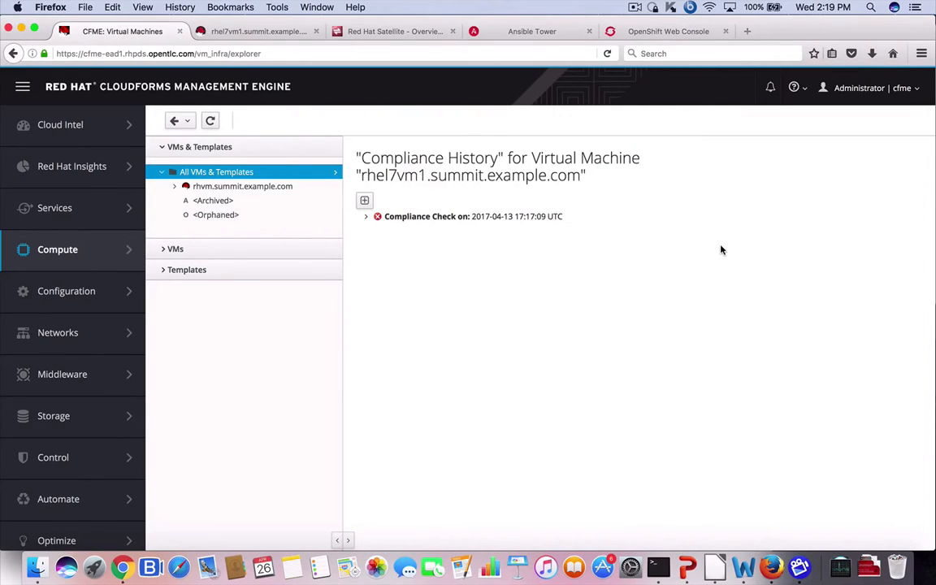
click(367, 217)
click(376, 233)
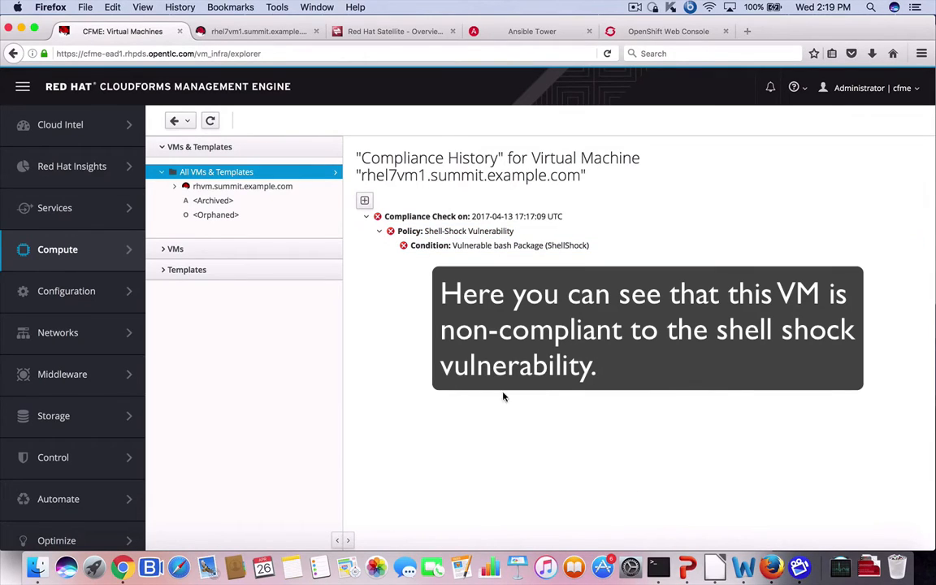
Step: Return to the VM summary, list its 368 packages, and run Ansible Tower's Shellshock Remediation job
click(176, 124)
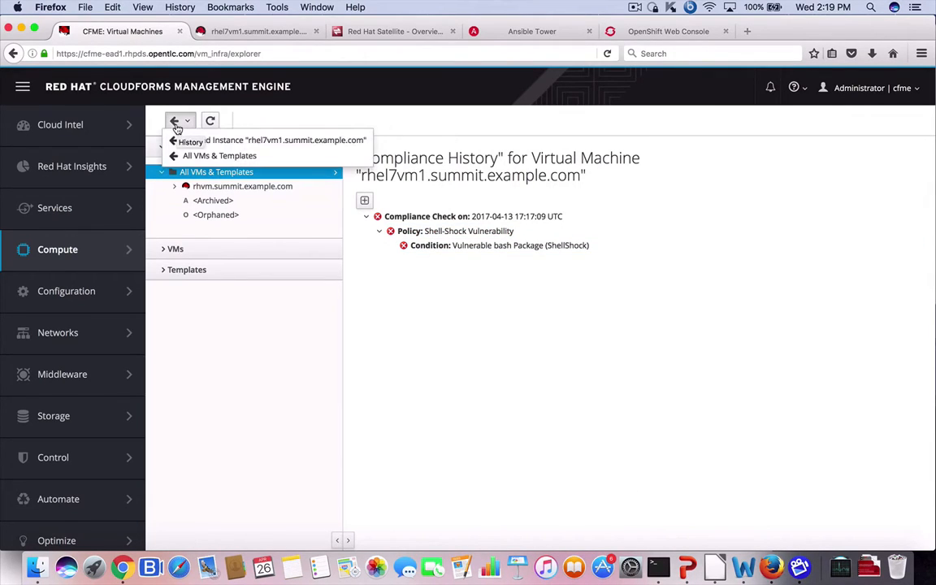
click(238, 141)
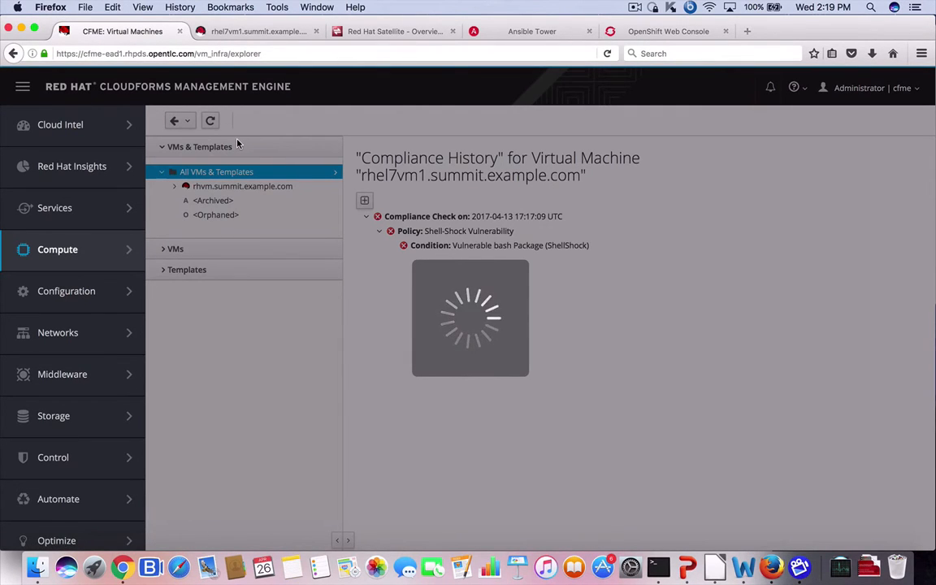
scroll(818, 335, down, 3)
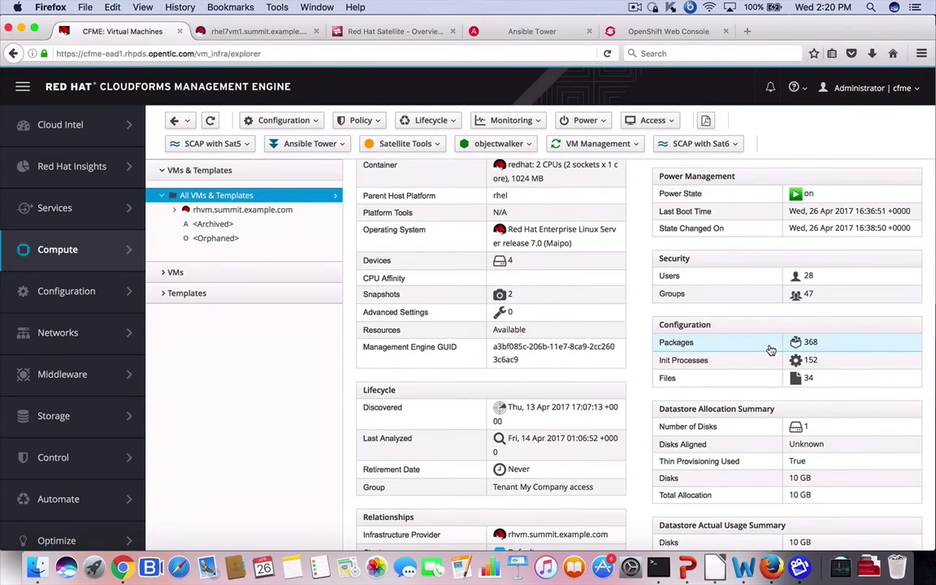
click(770, 351)
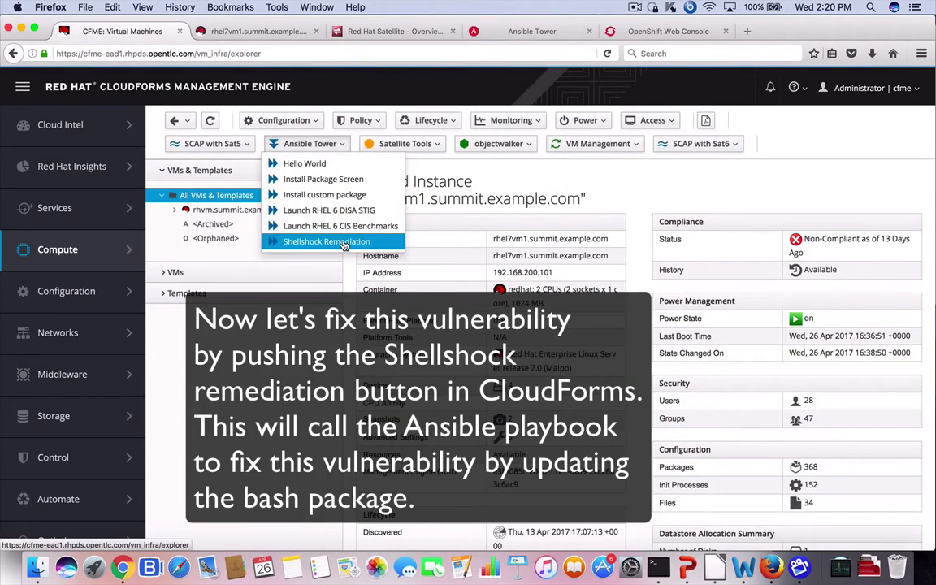
click(341, 242)
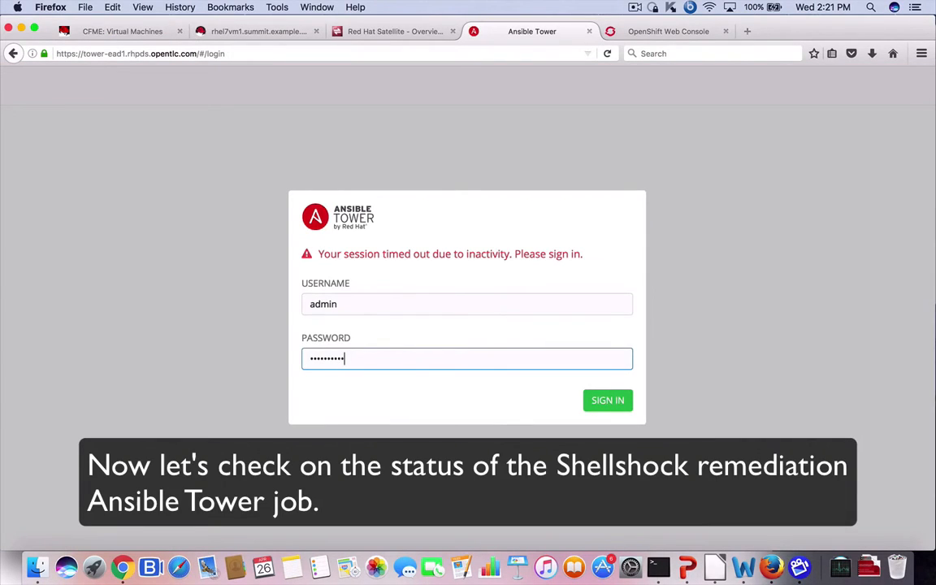
Step: Sign in to Ansible Tower and view Shellshock job 457, which succeeded in updating bash on rhel7vm1
key(Return)
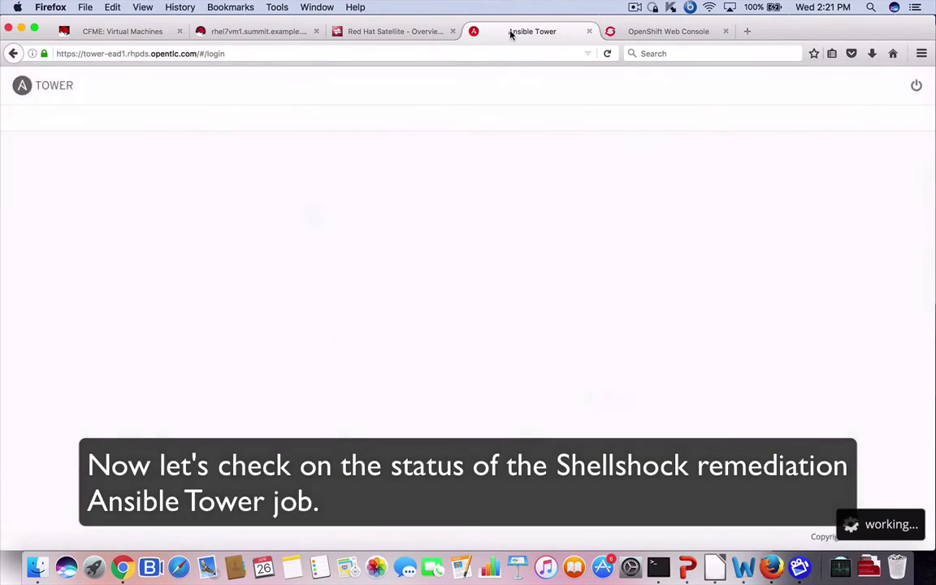
click(328, 93)
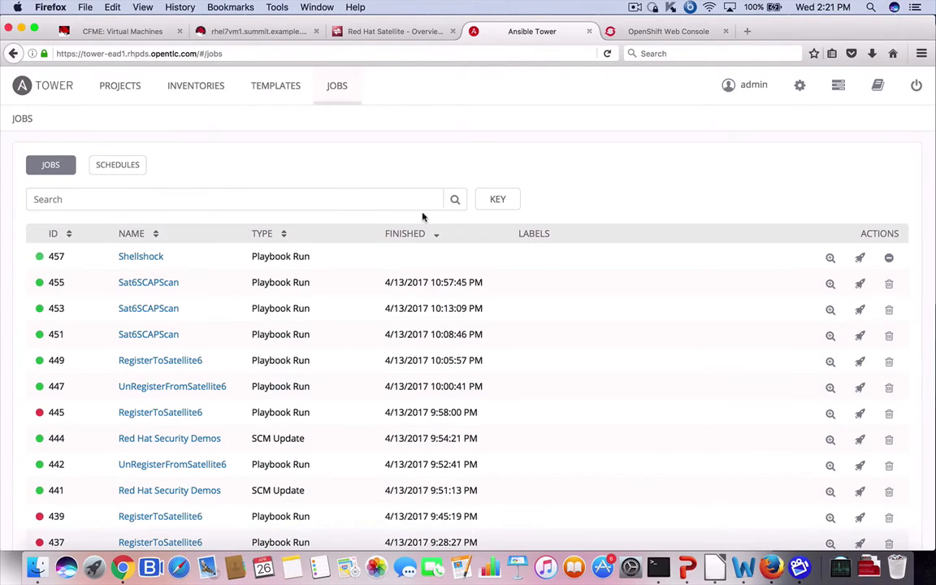
click(154, 256)
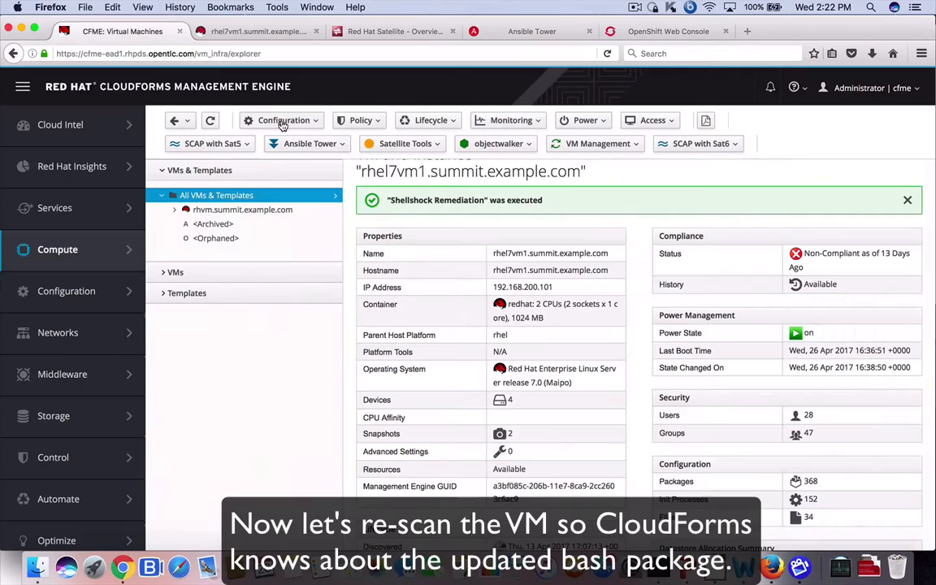
click(282, 121)
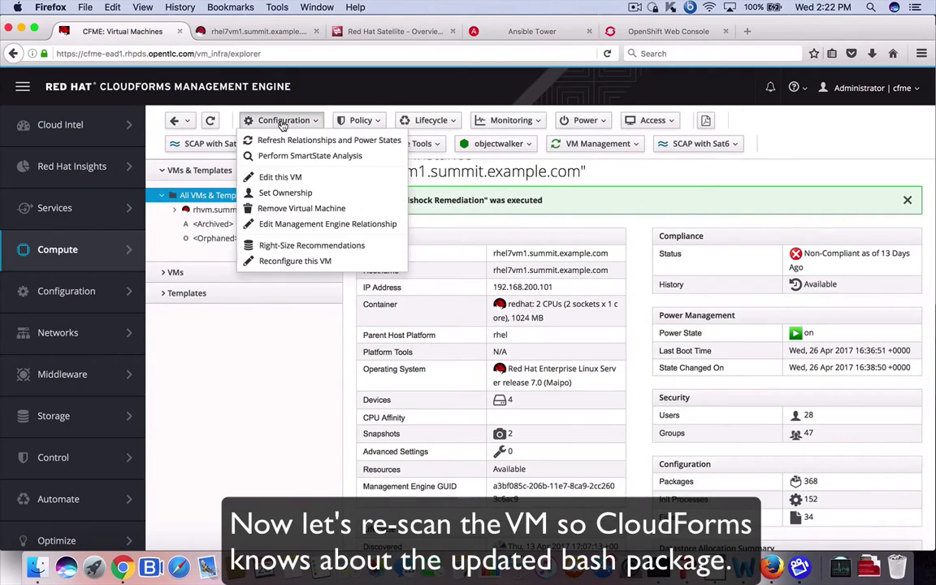
Step: Rescan rhel7vm1 with SmartState Analysis, check compliance of its last known configuration, and reload the page
click(289, 154)
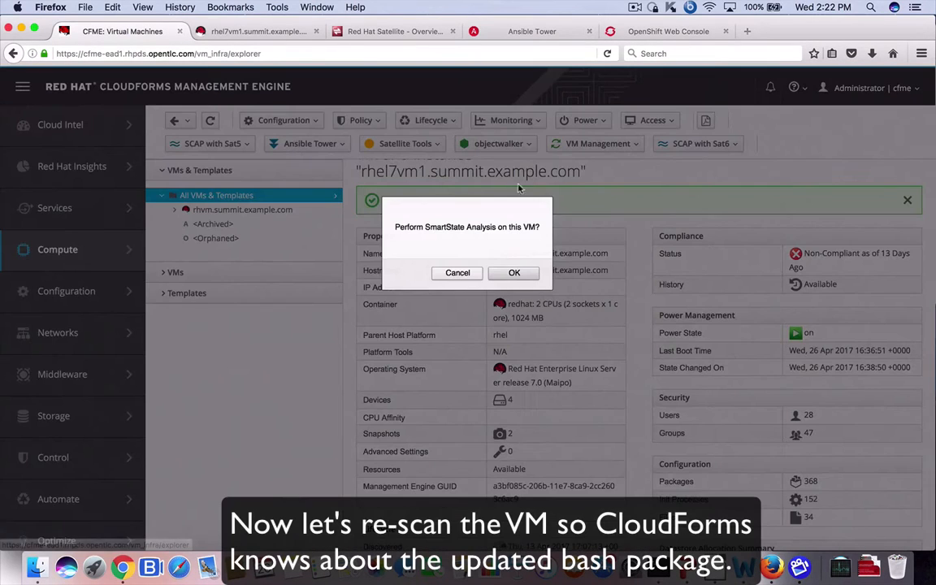
click(522, 277)
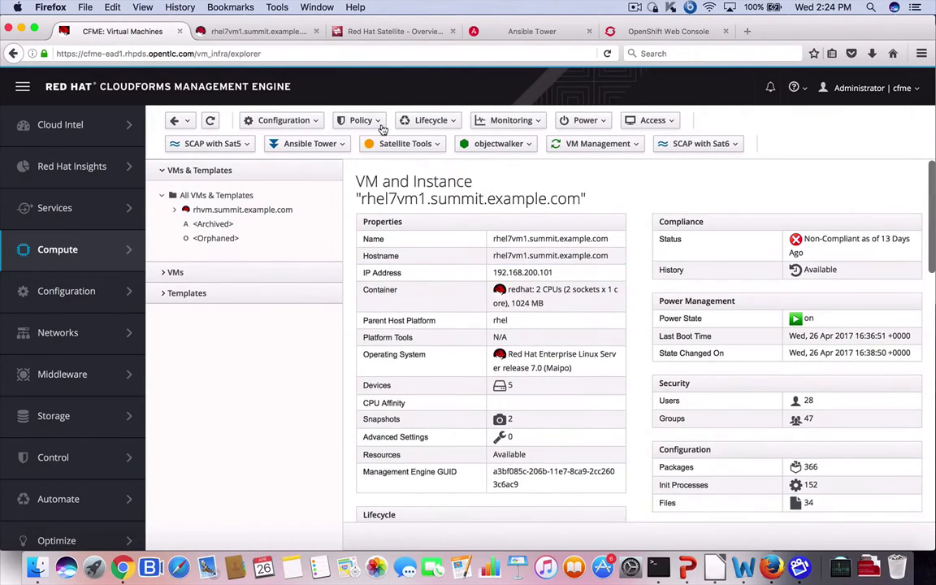
click(349, 121)
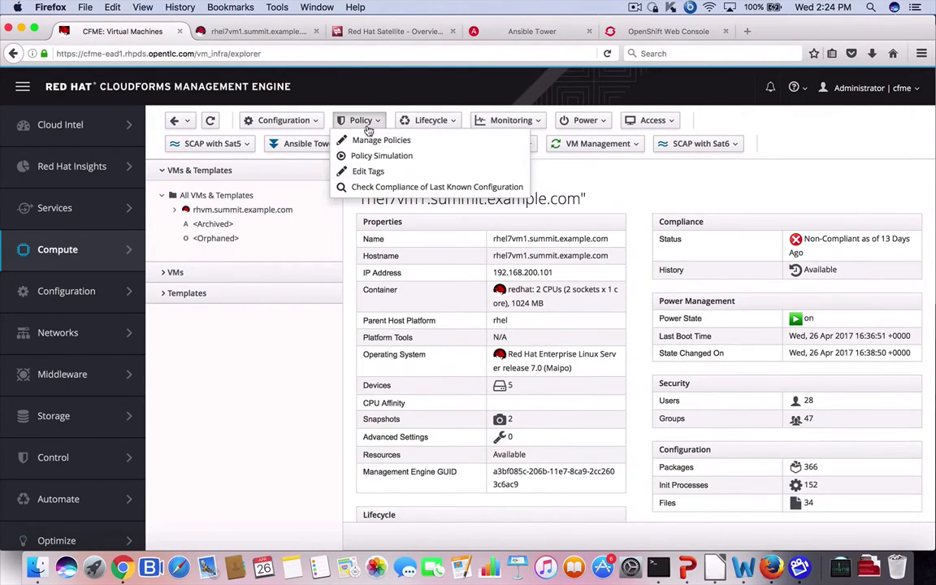
click(386, 187)
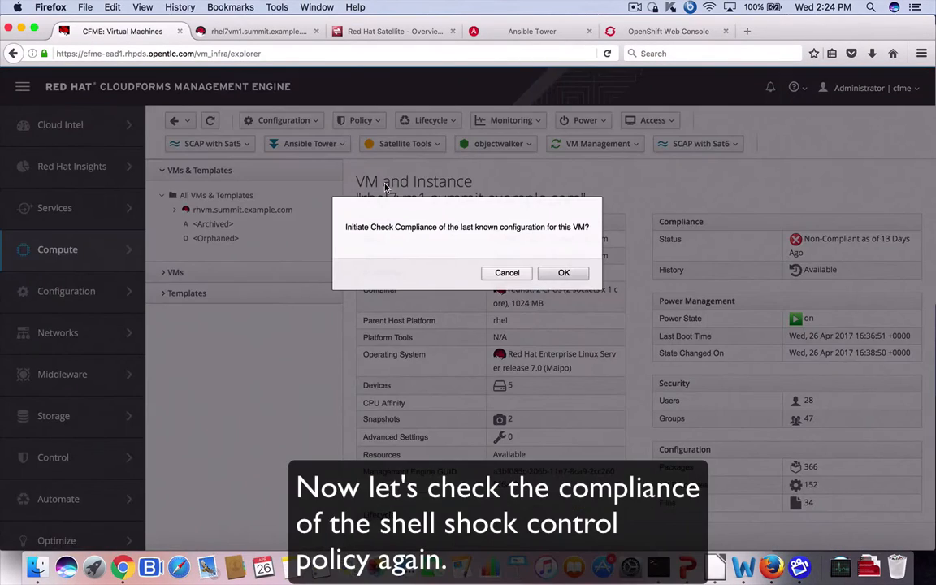
click(562, 273)
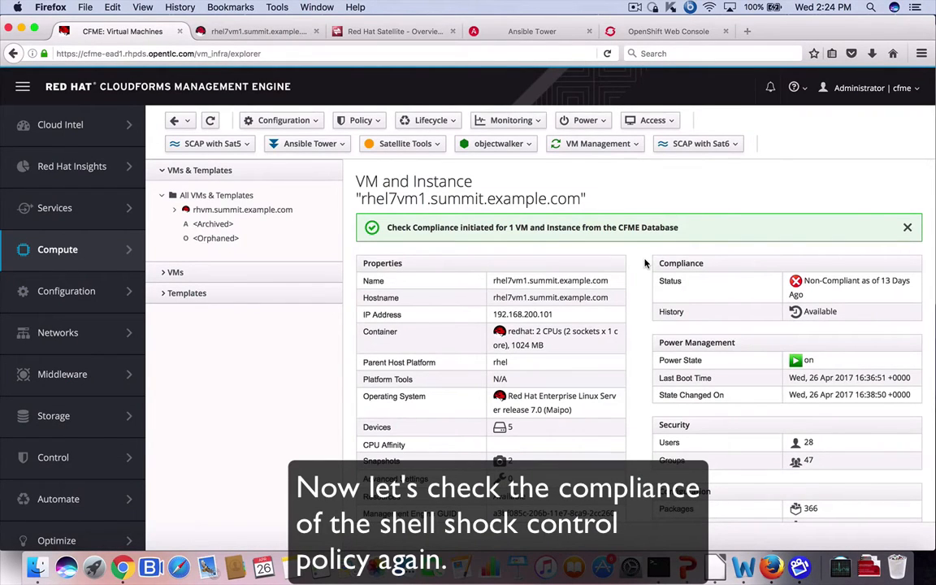
click(210, 120)
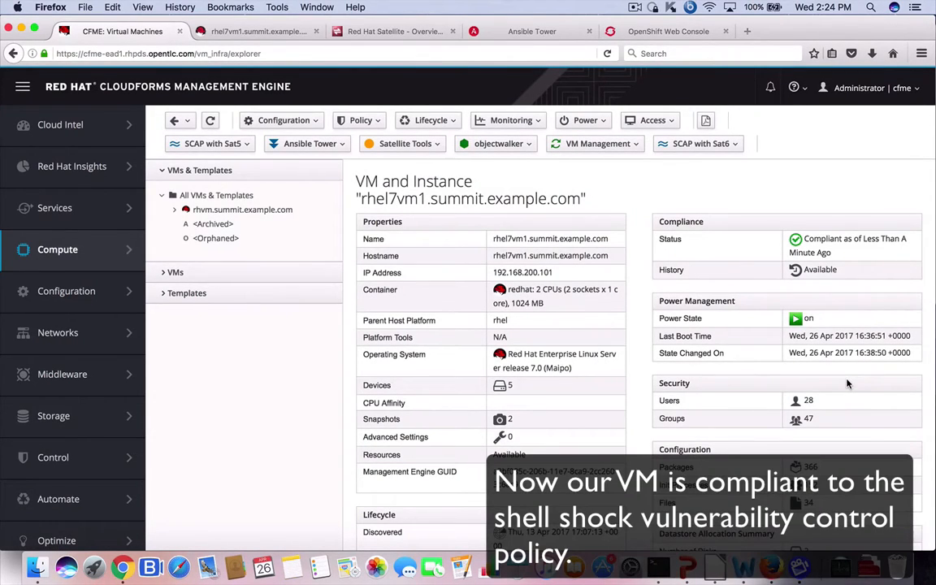
Step: Expand the latest compliance check in the VM's history to confirm Shell-Shock now passes
click(767, 239)
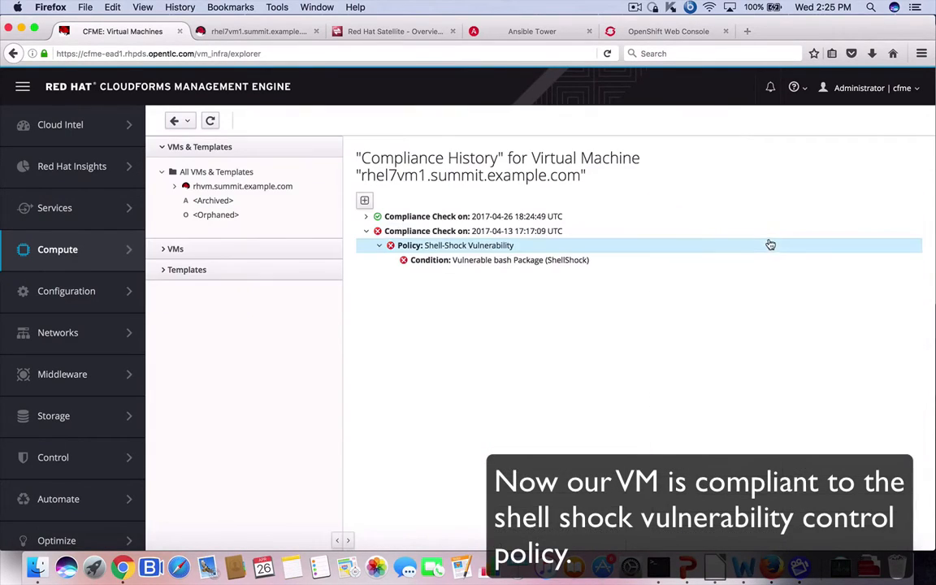
click(367, 217)
click(378, 232)
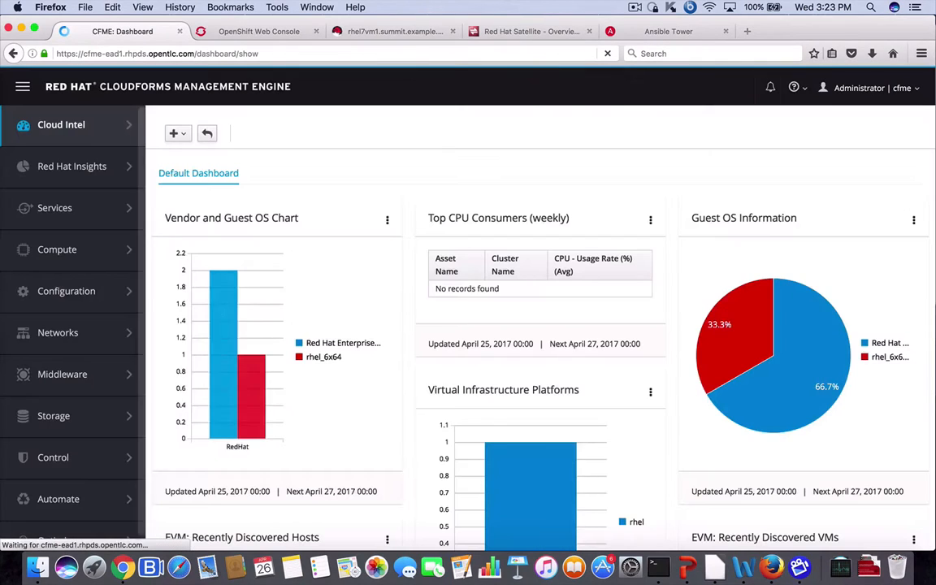
Step: Open Control > Explorer and view the OpenSCAP profile with its three container image policies
mouse_move(55, 466)
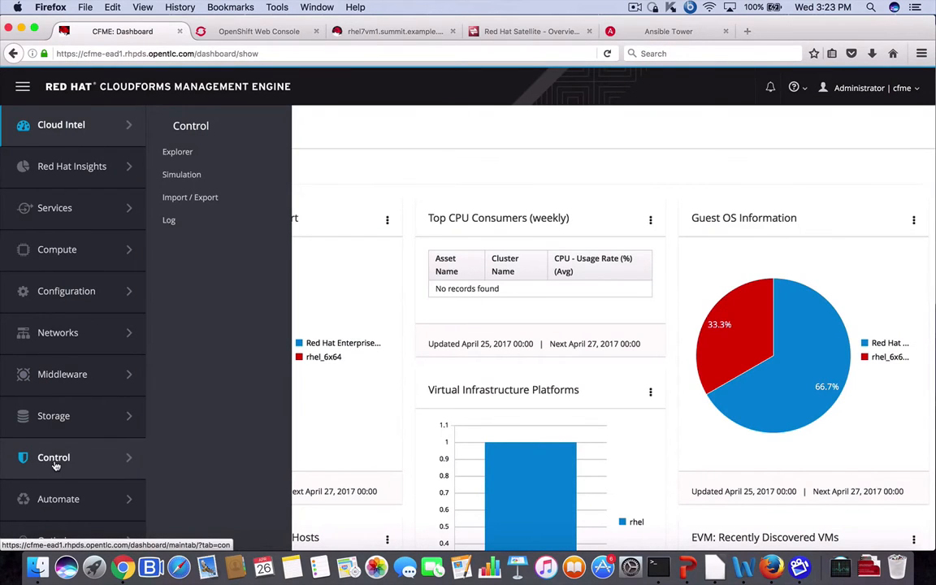
click(187, 152)
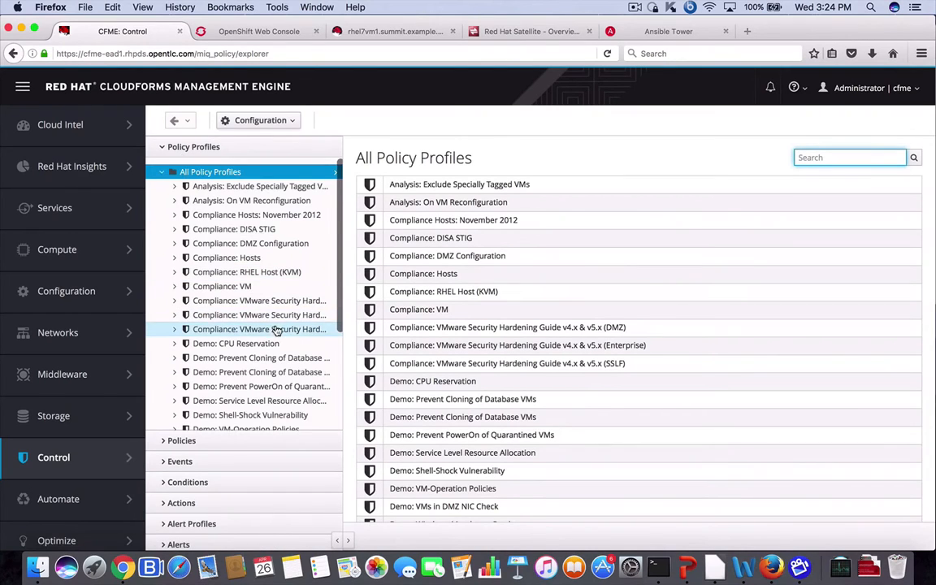
scroll(268, 329, down, 3)
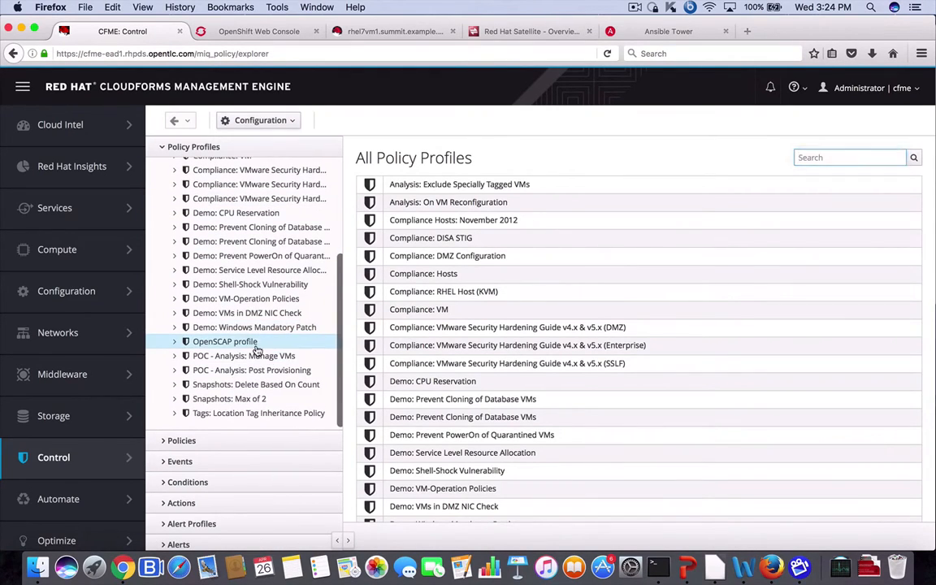
click(243, 342)
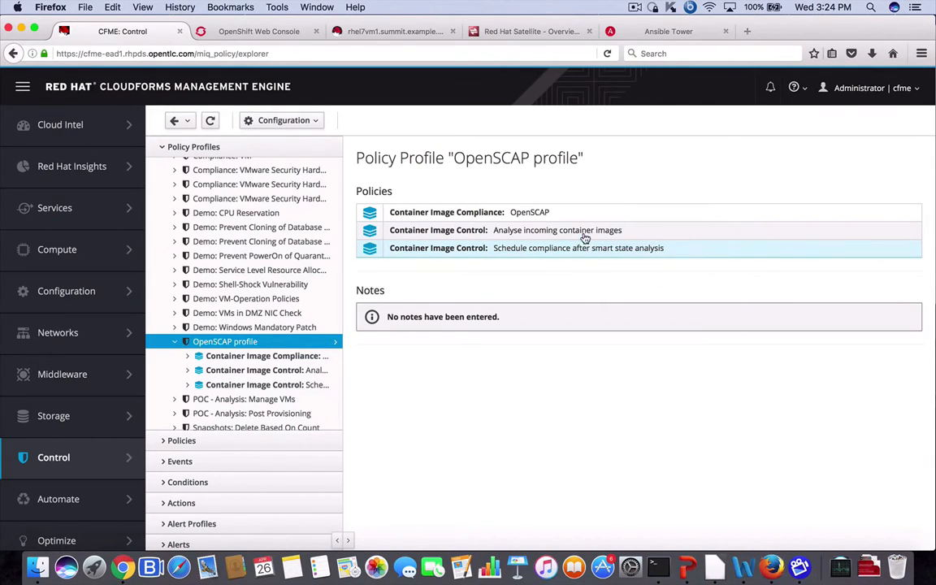
Step: Review the OpenSCAP profile's compliance and control policies and Container Image Discovered event, ending on Schedule compliance
click(565, 215)
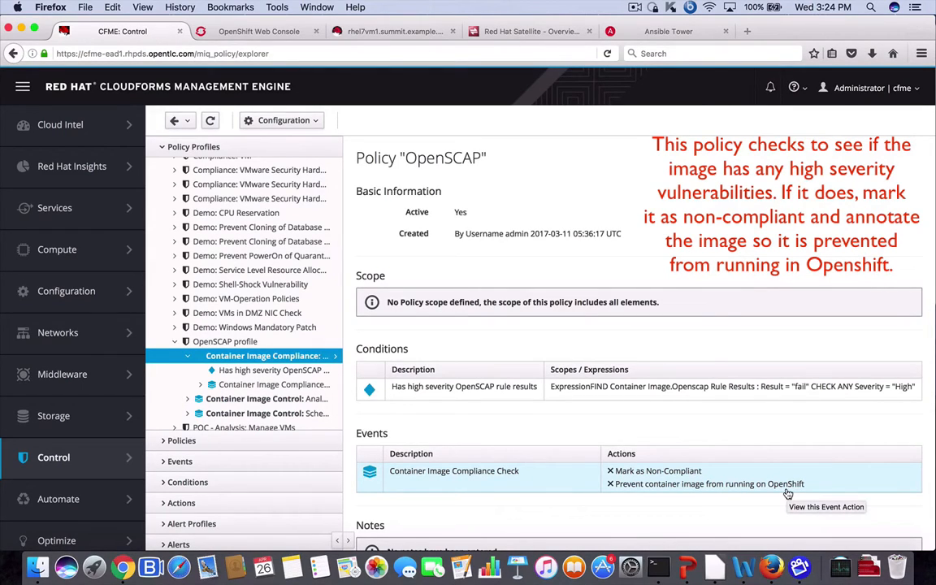
click(269, 400)
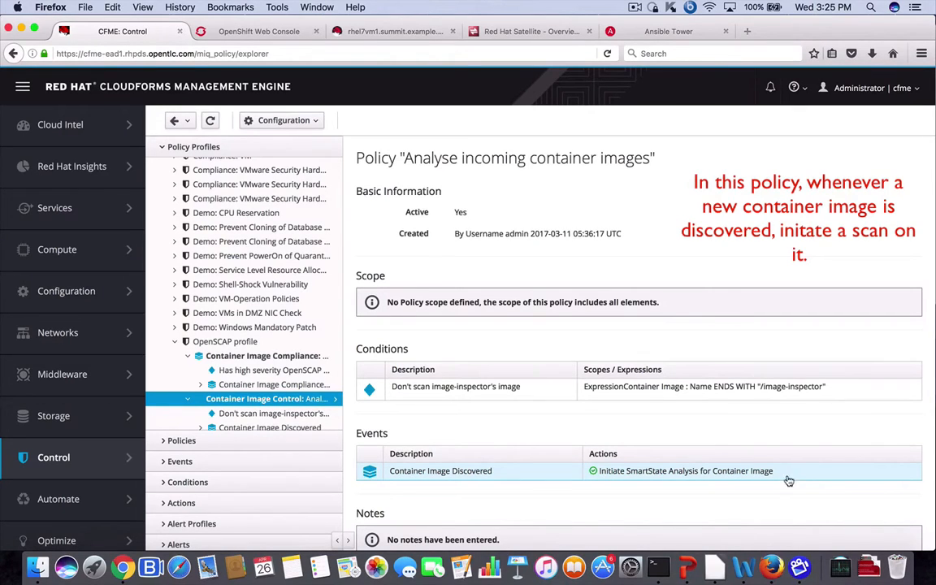
click(252, 428)
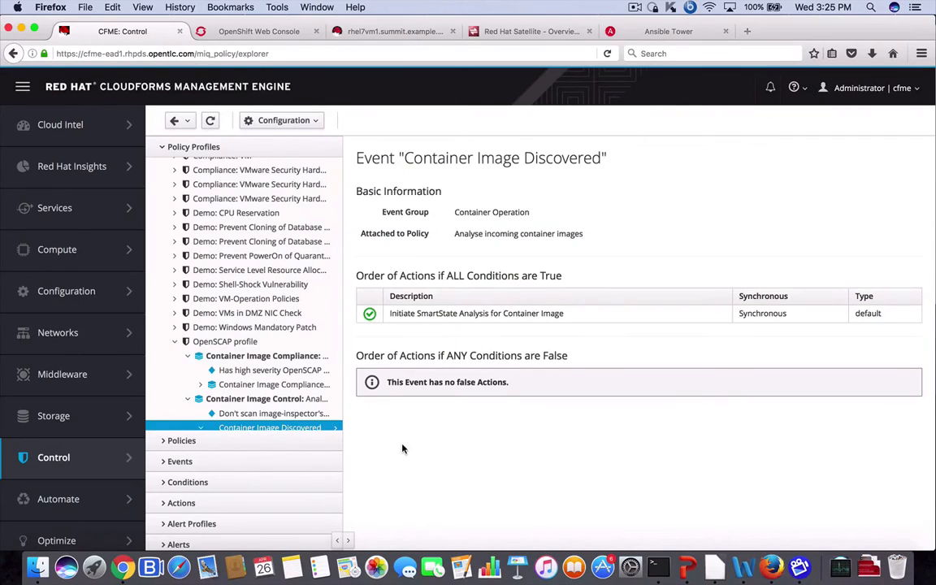
scroll(290, 360, down, 1)
scroll(290, 360, down, 1)
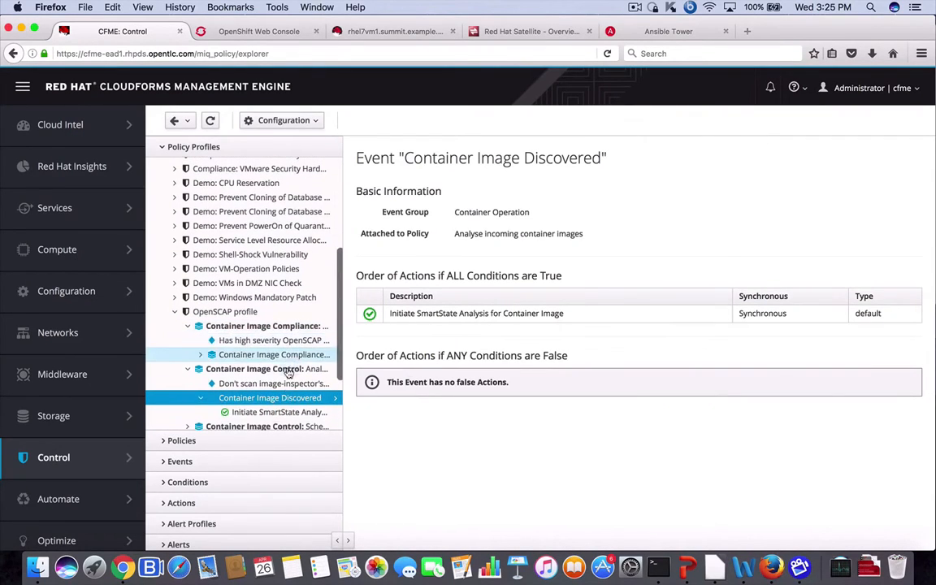
click(285, 427)
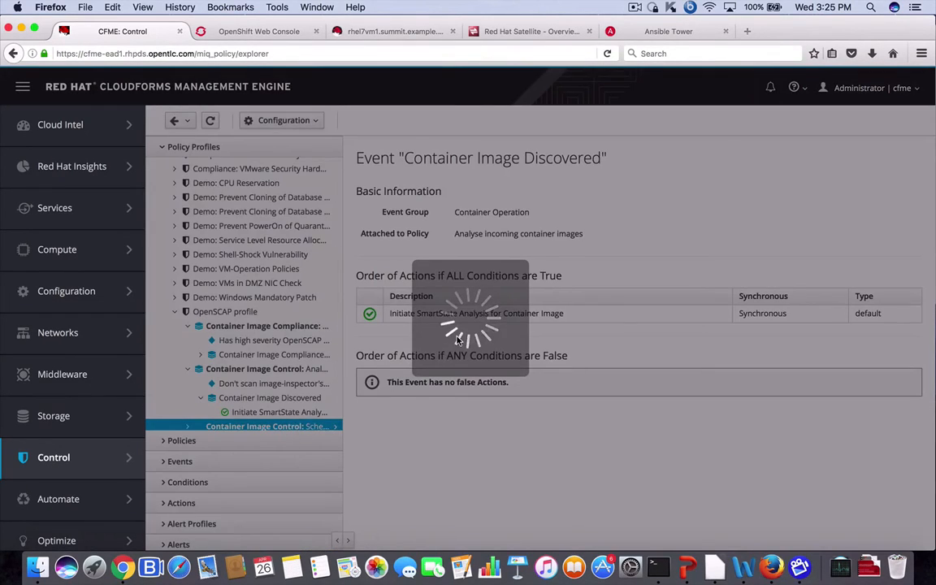
scroll(459, 342, down, 1)
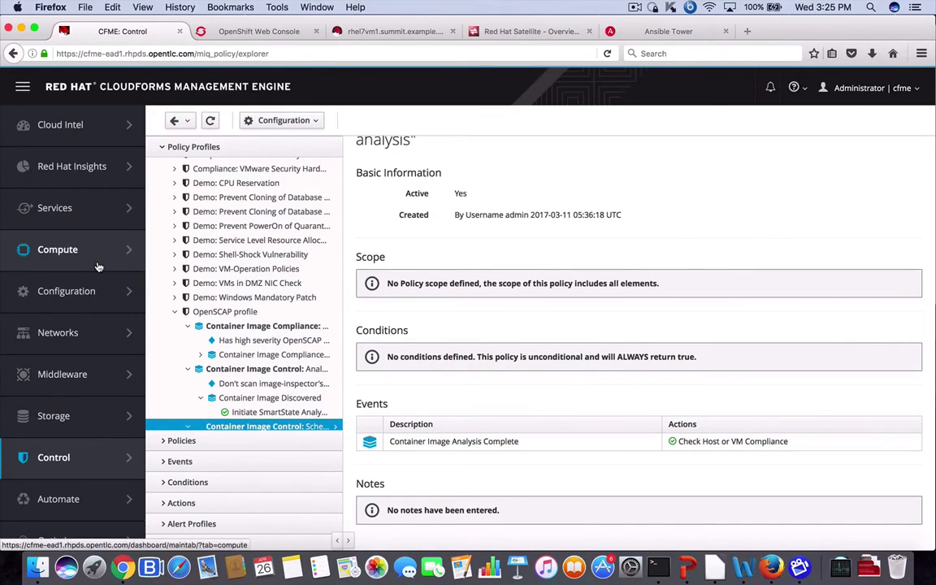
Step: Open Compute > Containers > Providers and select the OpenShift provider
mouse_move(103, 262)
mouse_move(201, 203)
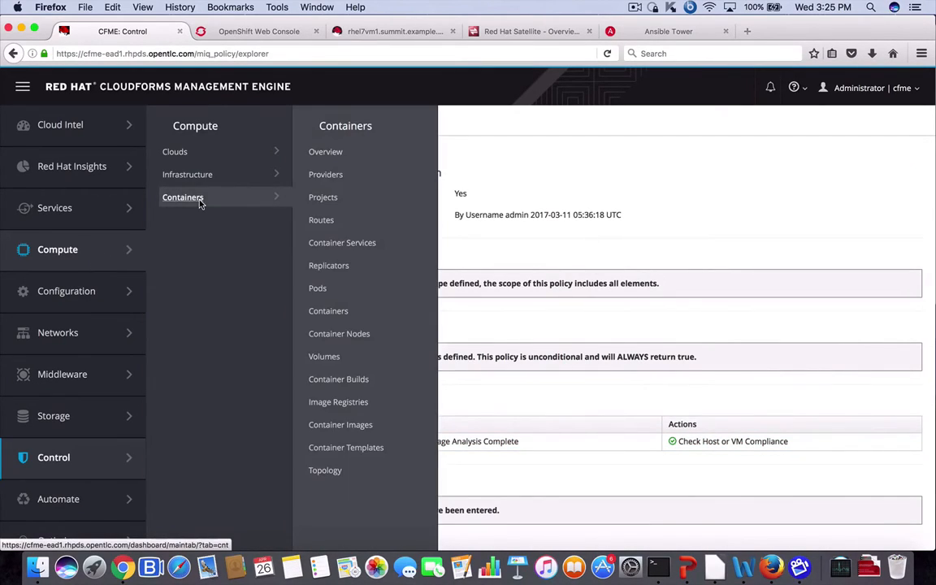
click(342, 177)
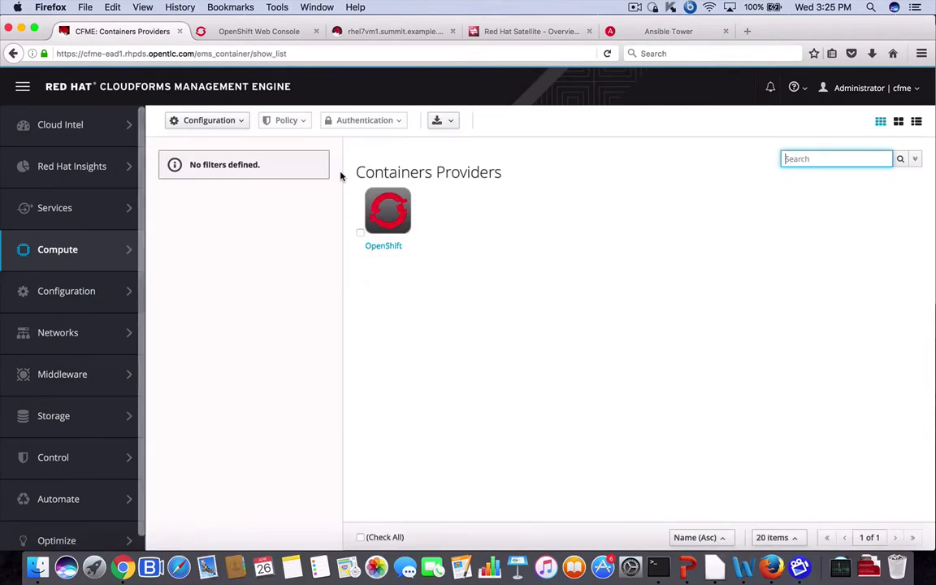
click(360, 233)
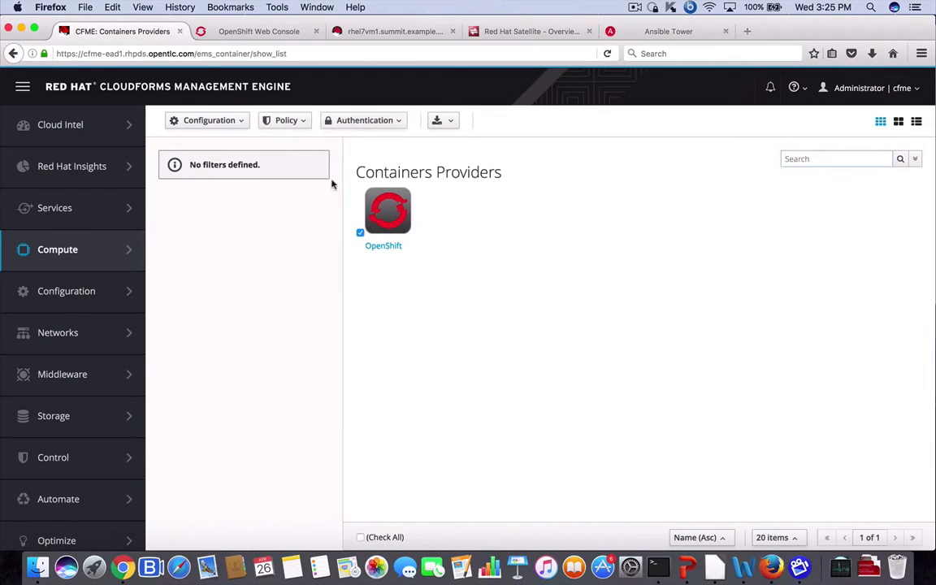
Step: Inspect OpenShift's policy assignments with OpenSCAP profile expanded, then cancel without changes
click(288, 122)
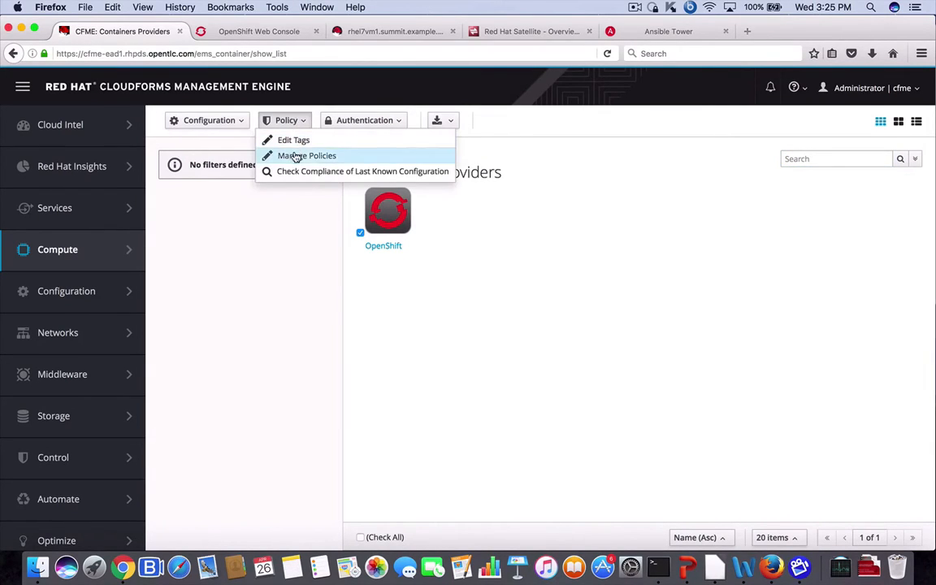
click(295, 155)
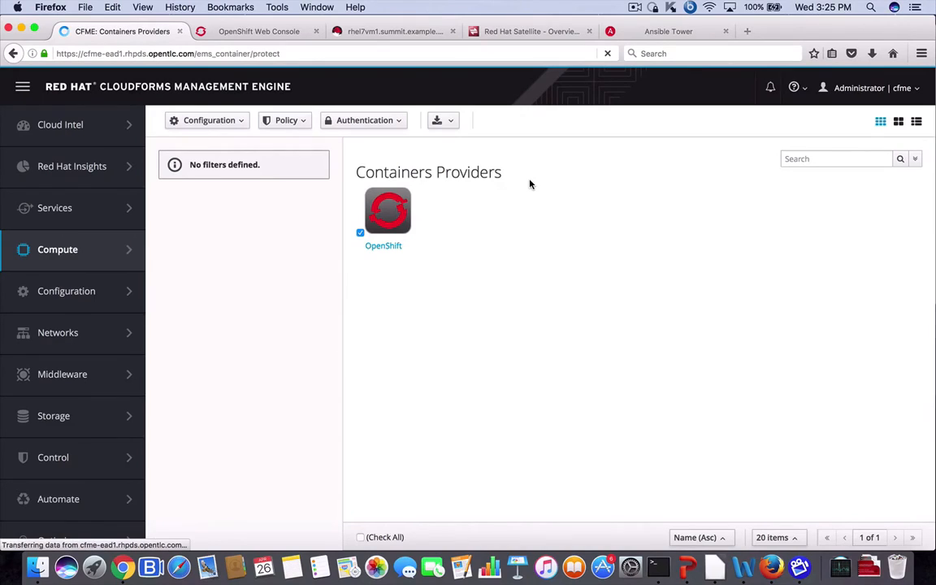
scroll(540, 248, down, 5)
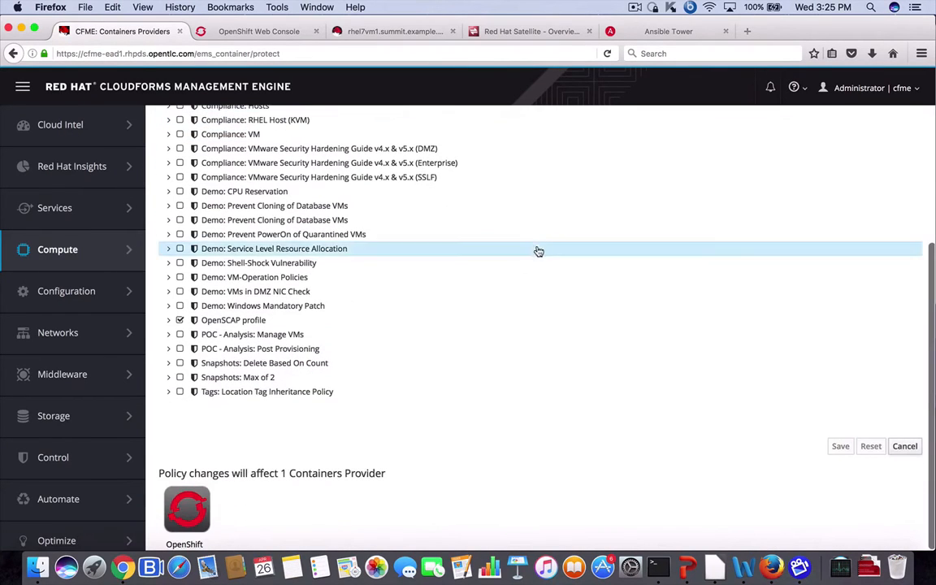
click(168, 321)
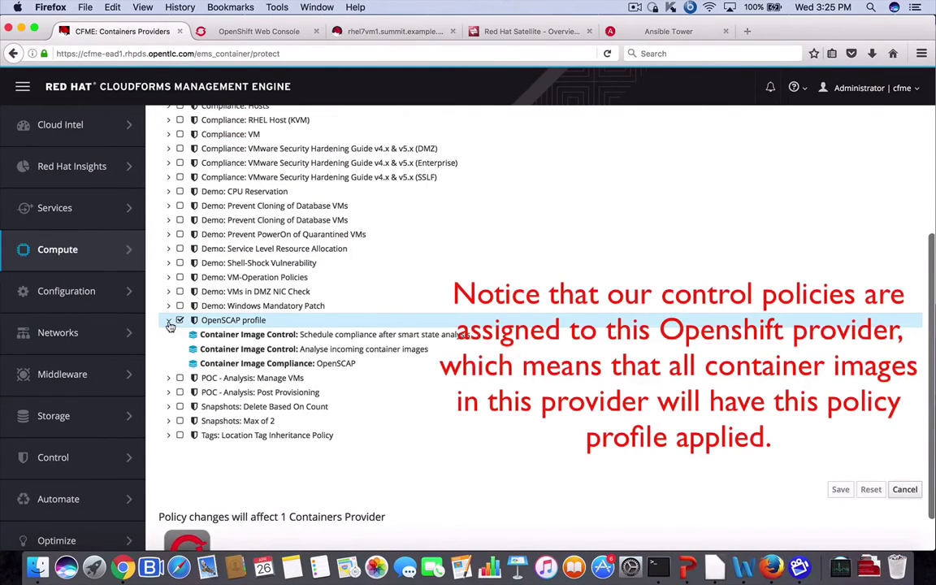
scroll(334, 358, down, 1)
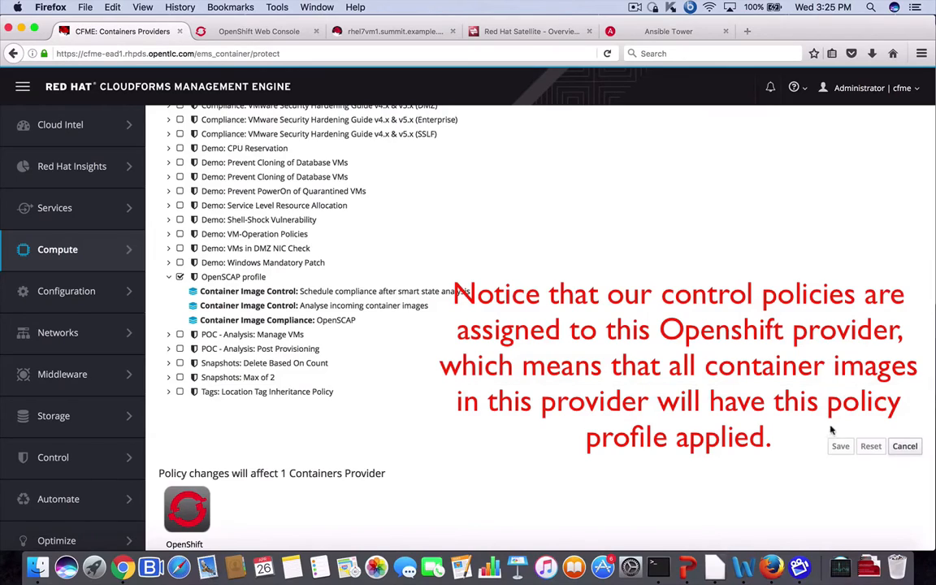
click(904, 447)
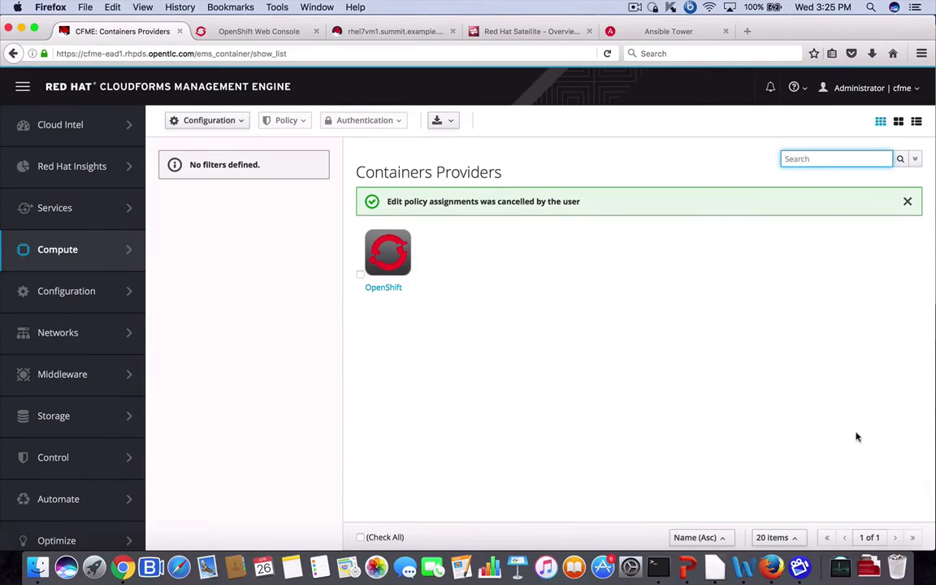
Step: Open Compute > Containers > Containers and view the welcome-php-summit container's summary
mouse_move(74, 261)
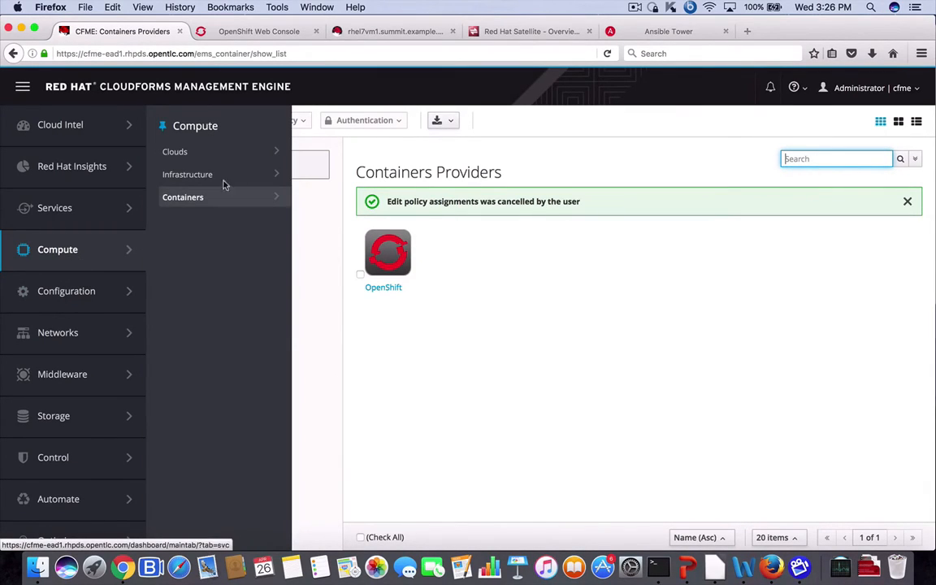
mouse_move(245, 192)
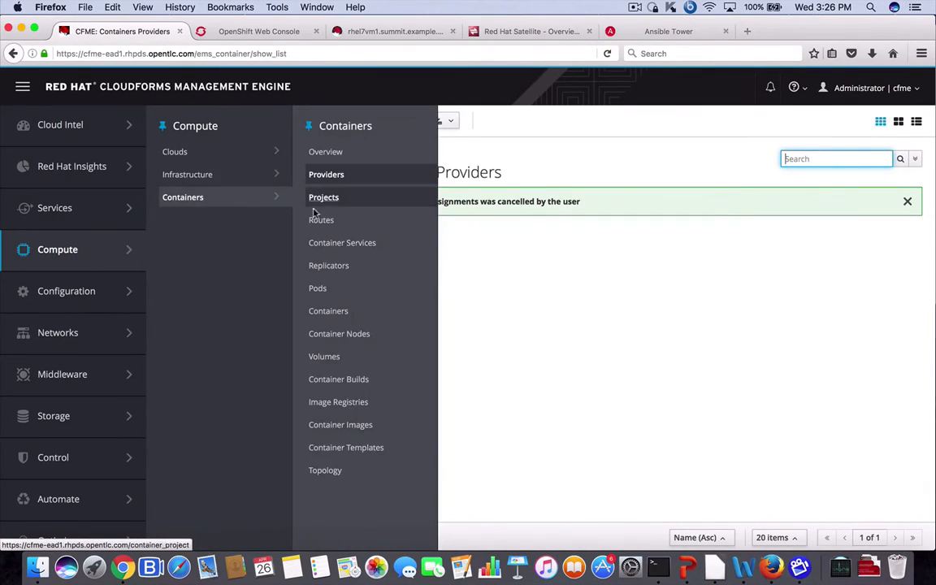
click(338, 316)
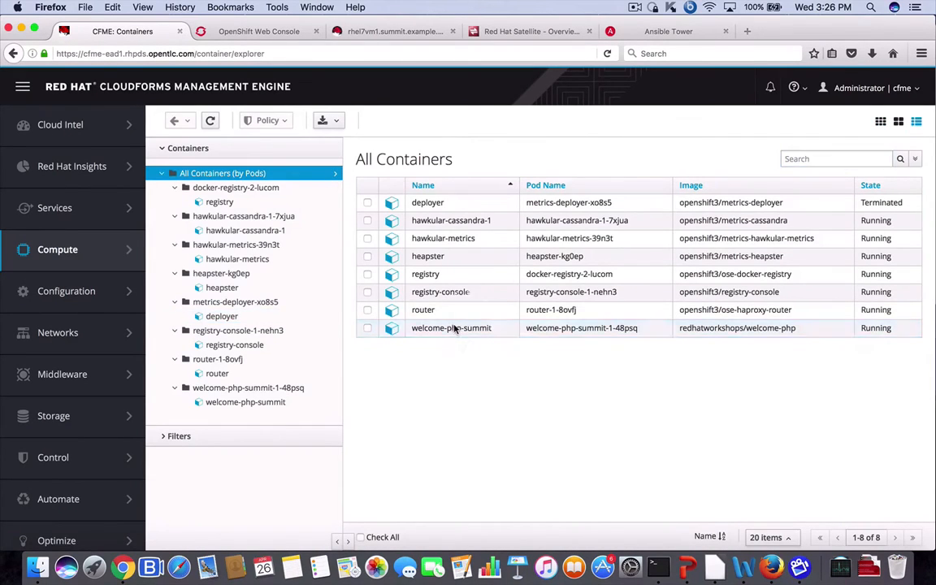
click(452, 328)
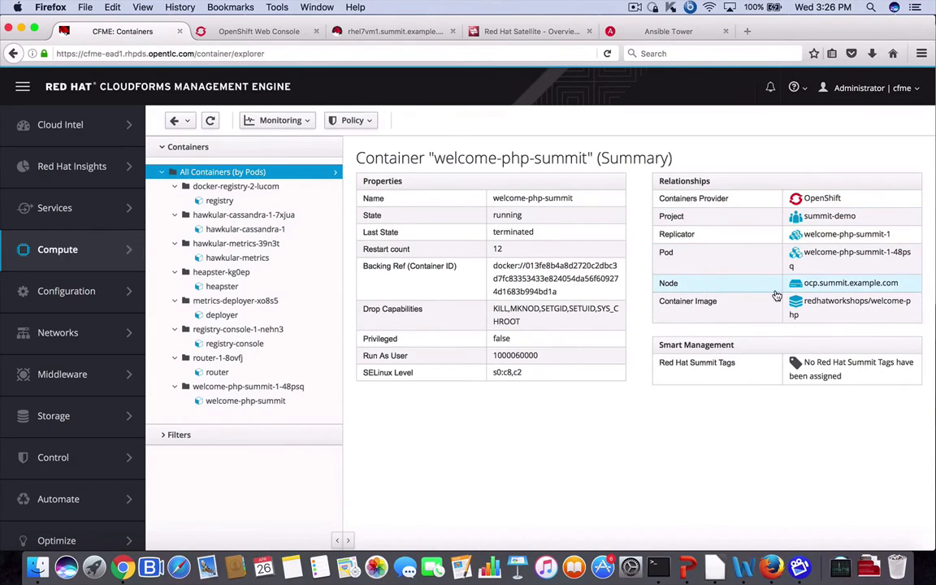
Step: View the welcome-php image's 431 OpenSCAP results, then switch to the OpenShift Web Console
click(825, 306)
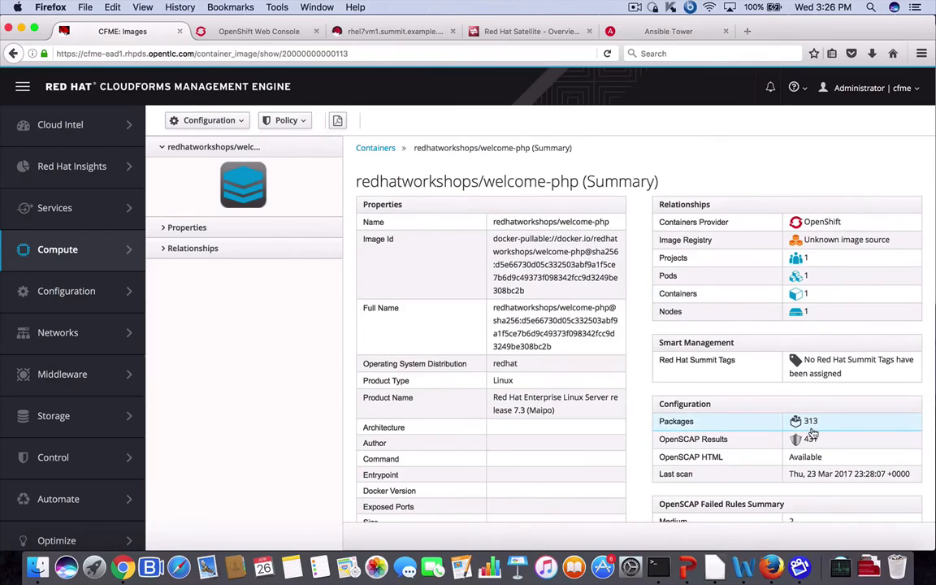
click(720, 440)
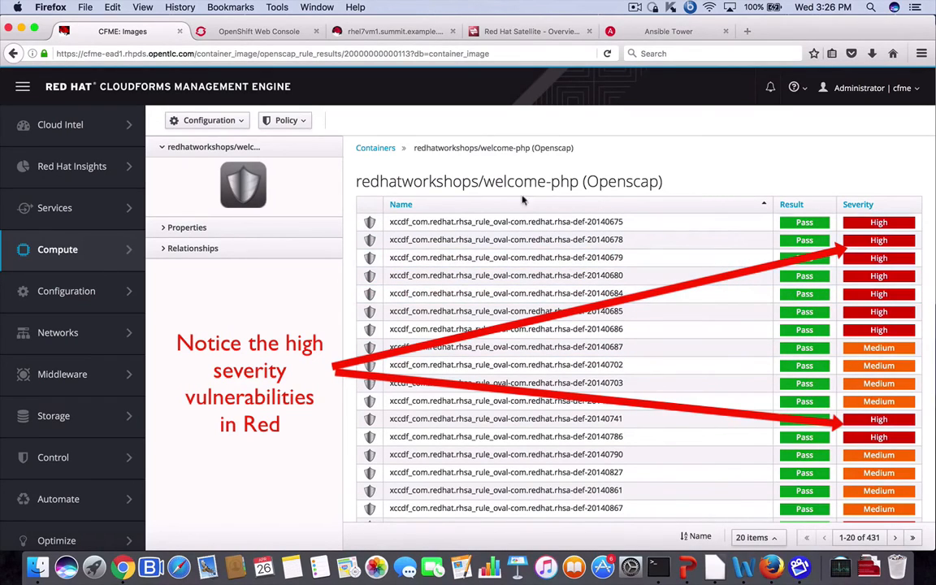
click(228, 35)
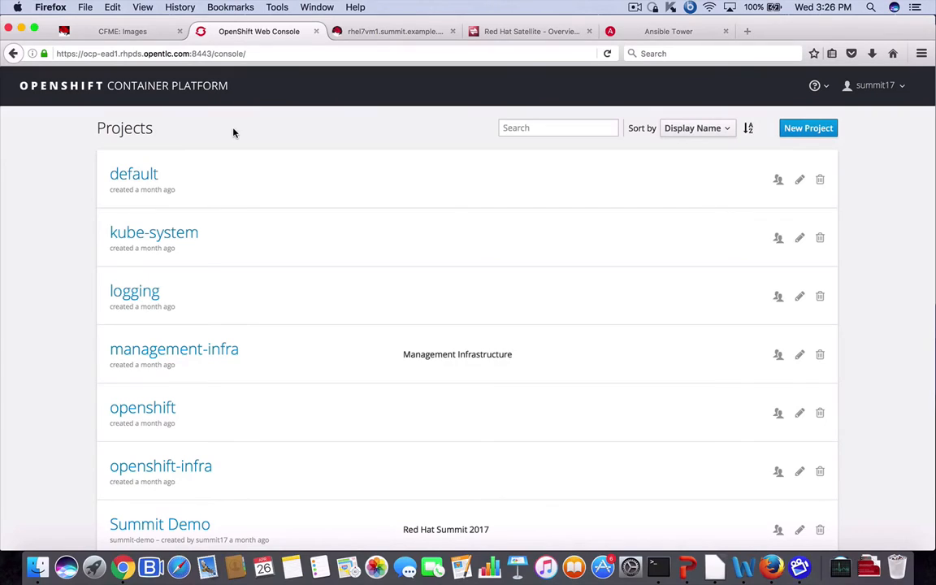
Step: Open the Summit Demo project and go to its Add to Project page
click(873, 86)
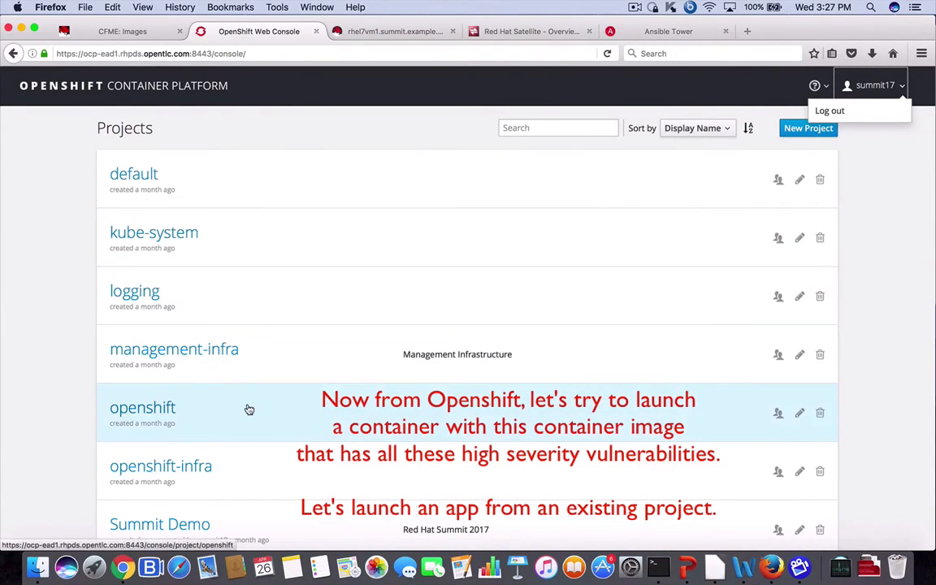
click(232, 529)
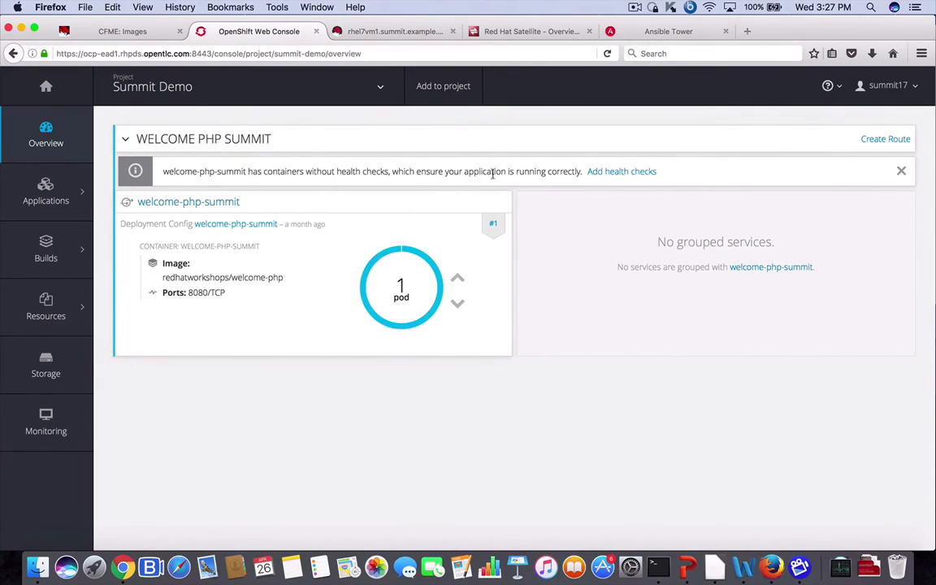
click(420, 87)
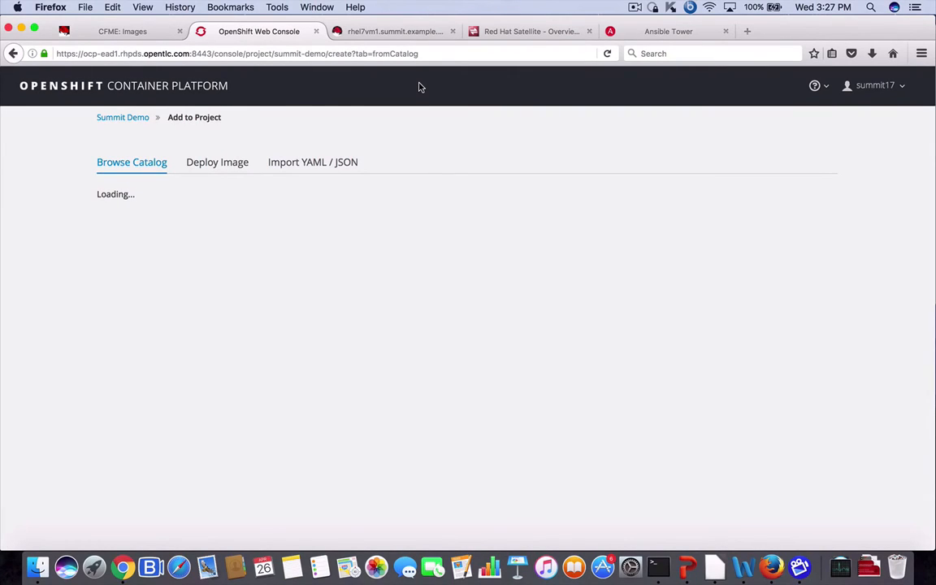
Step: Choose Deploy Image by name and load the redhatworkshops/welcome-php image's metadata
click(203, 165)
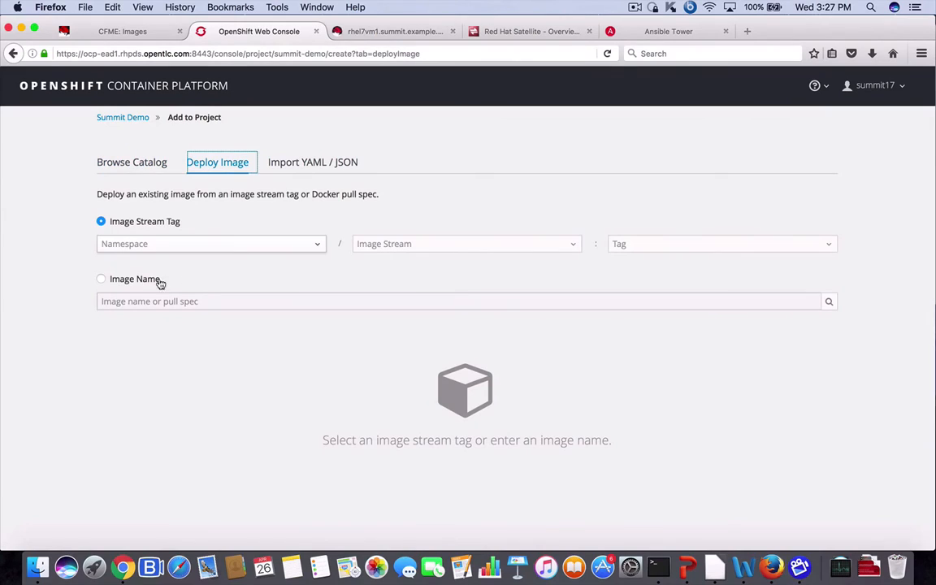
click(136, 281)
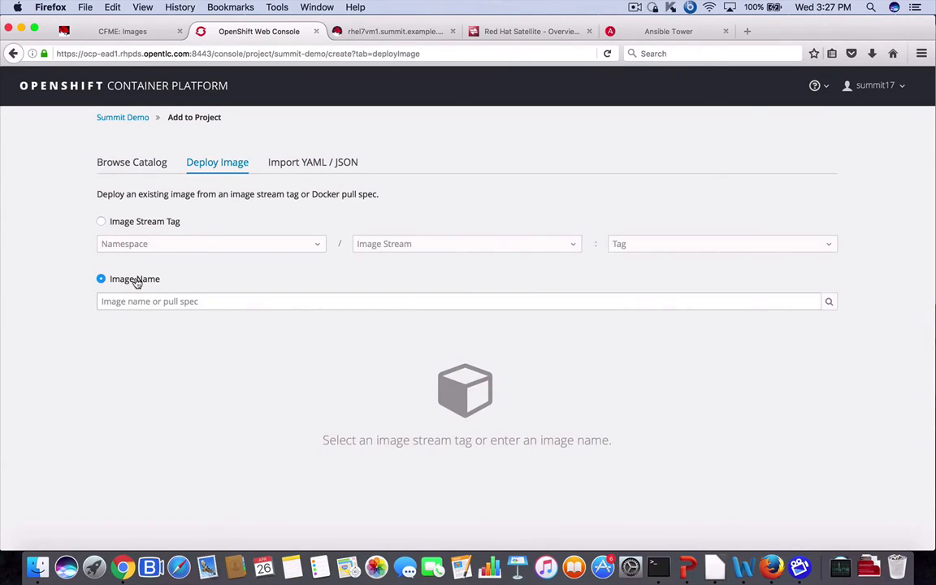
click(170, 302)
text(we)
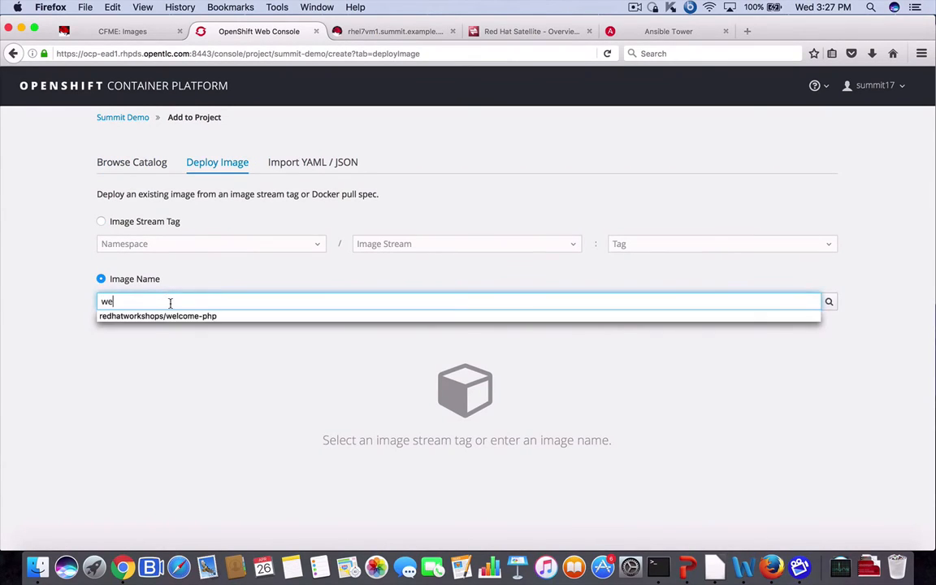
click(178, 316)
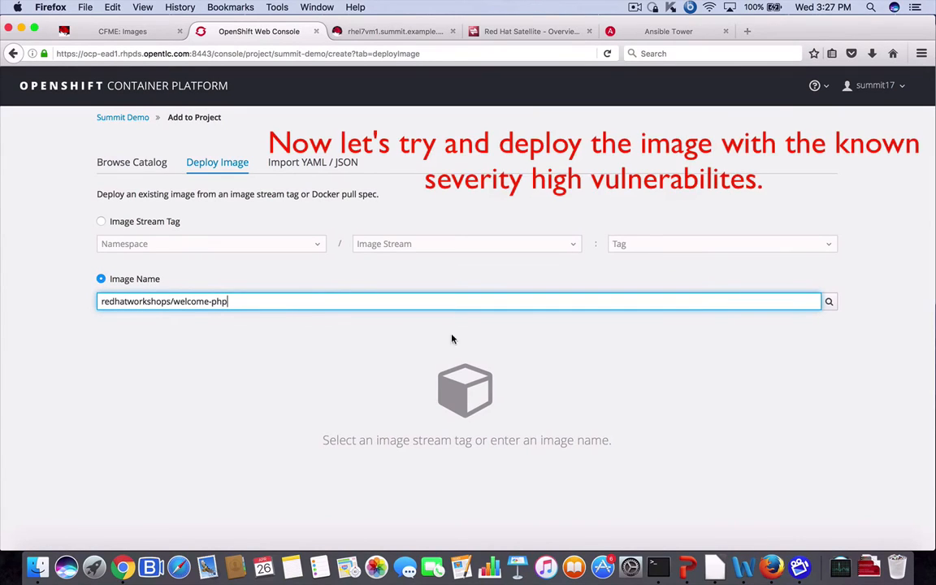
click(830, 308)
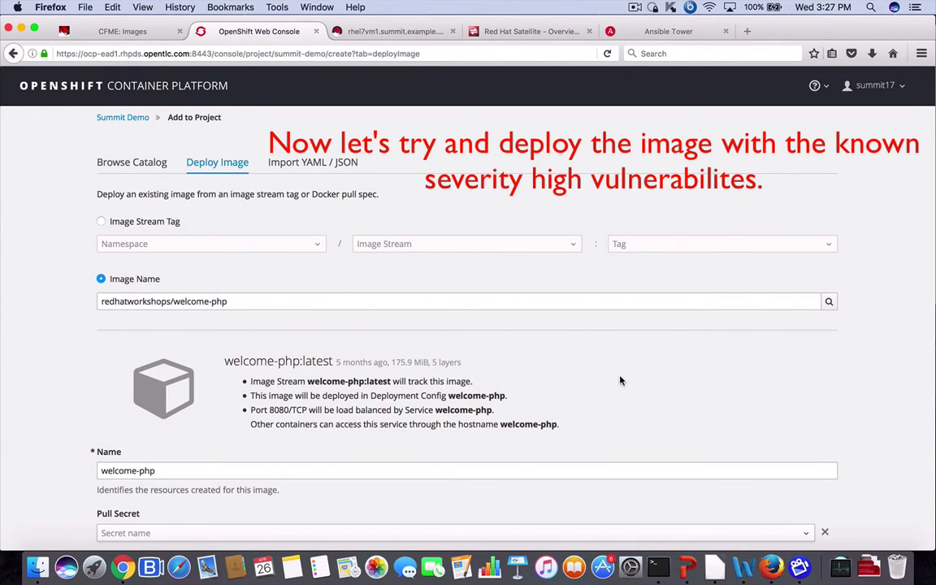
Step: Keep welcome-php as the application name and create the application
scroll(625, 377, down, 2)
triple_click(223, 420)
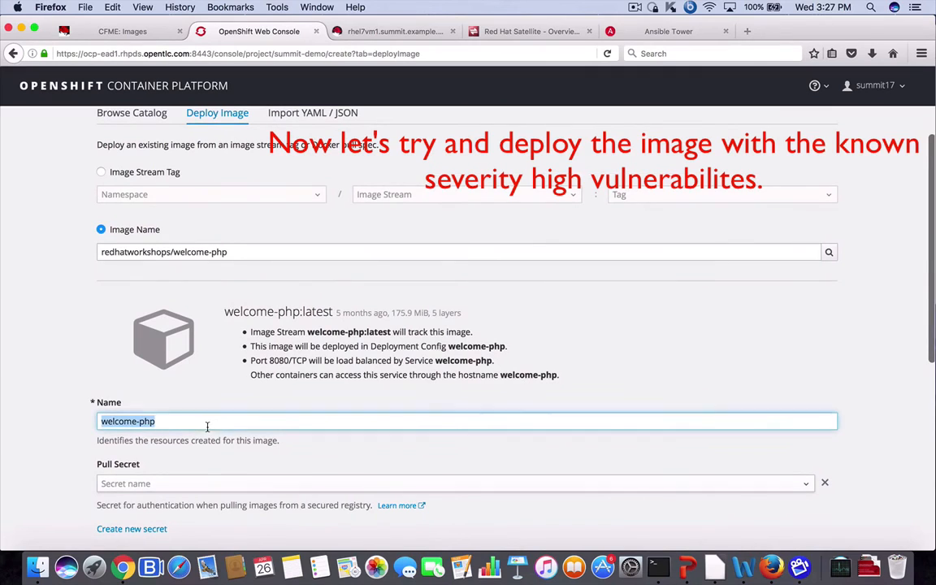
click(231, 421)
scroll(299, 408, down, 3)
scroll(300, 408, down, 6)
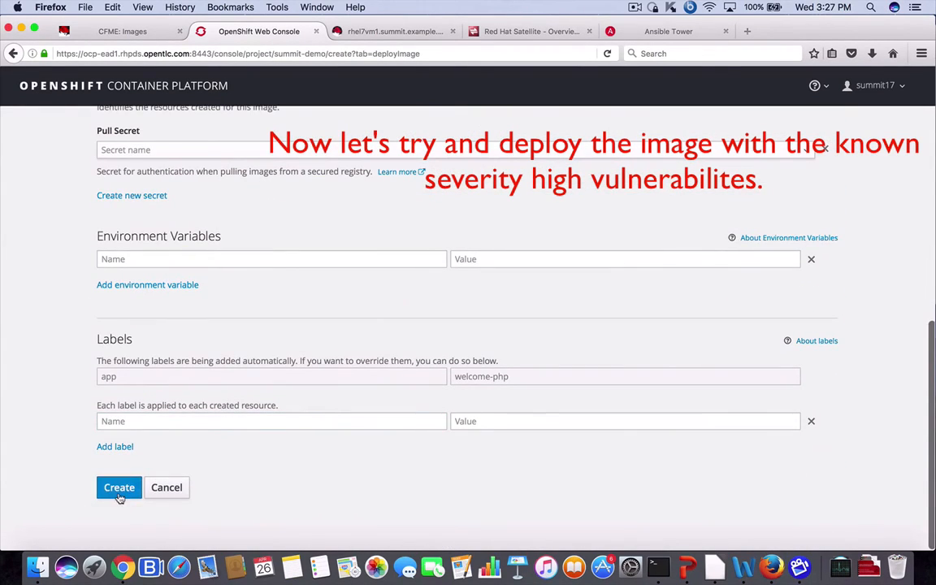
click(119, 491)
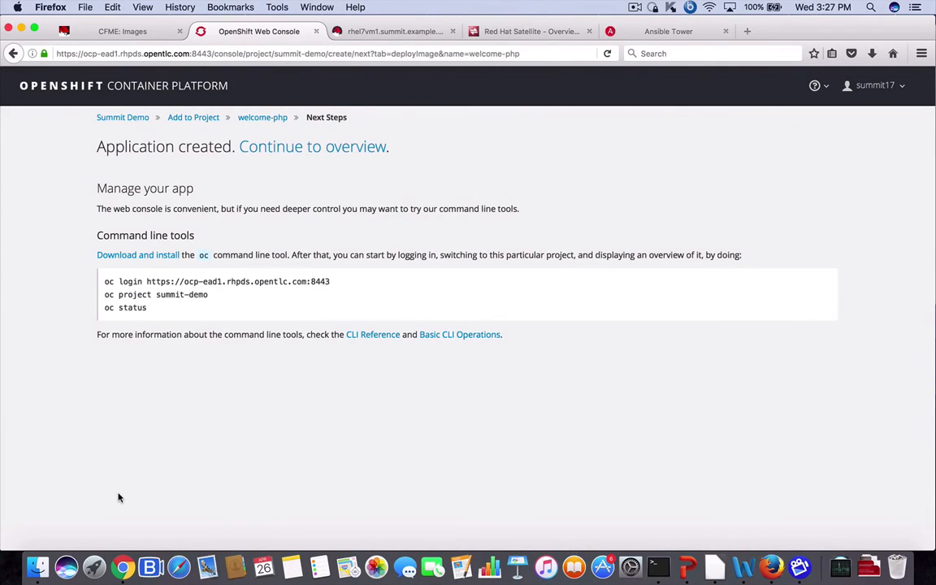
Step: From the project overview, open the failed welcome-php-1 deployment and view its events: image prohibited by policy
click(351, 156)
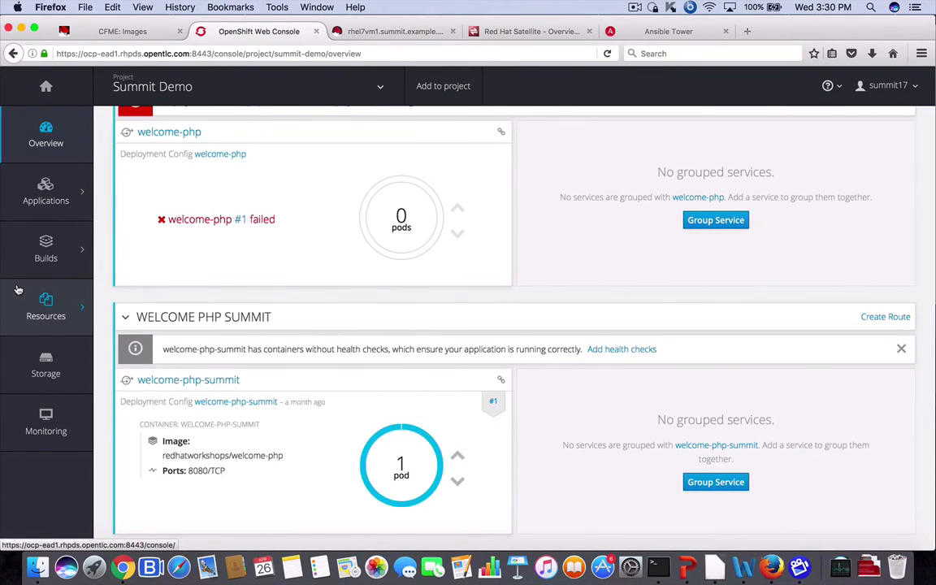
scroll(342, 283, up, 2)
scroll(342, 280, up, 3)
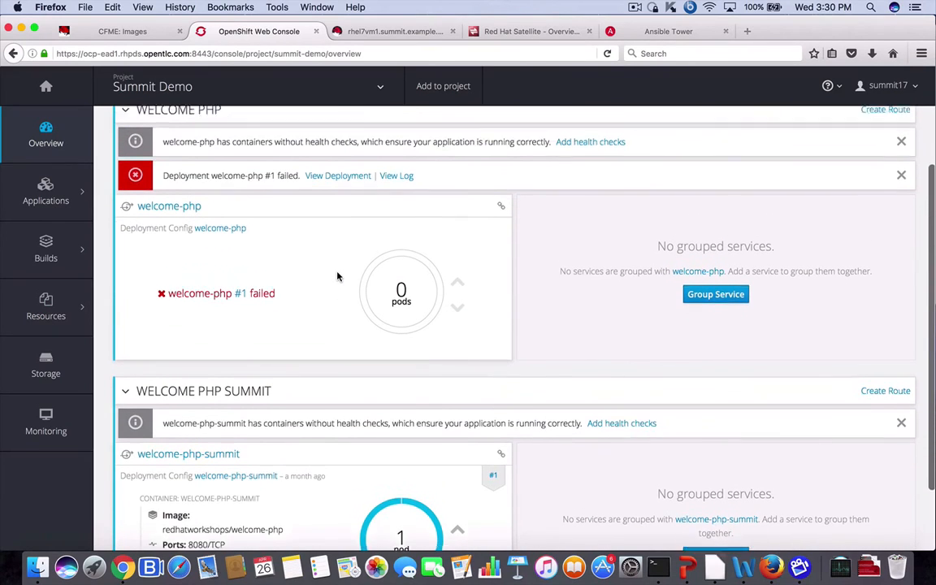
click(325, 194)
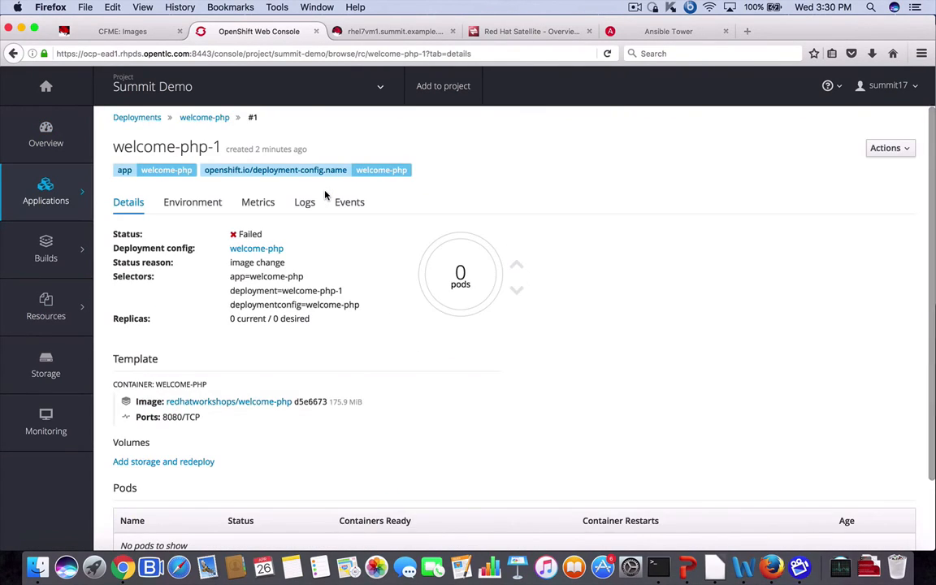
click(355, 204)
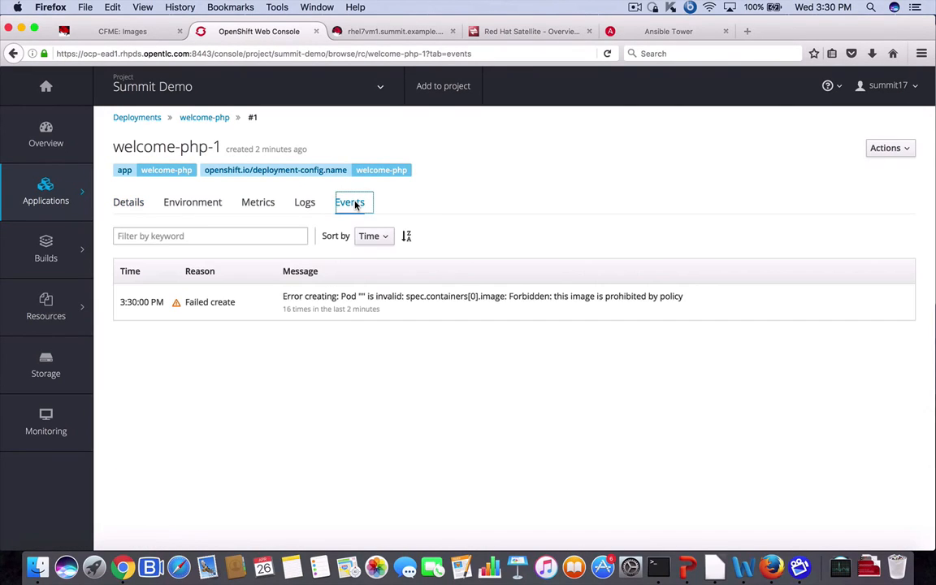